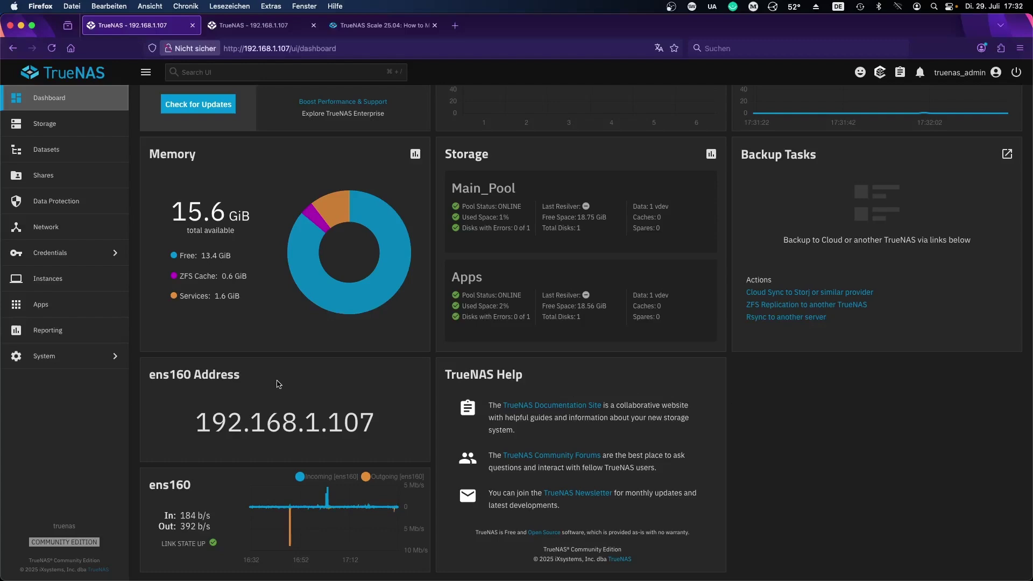
Step: From the TrueNAS dashboard, open the System section in the sidebar
left_click(75, 356)
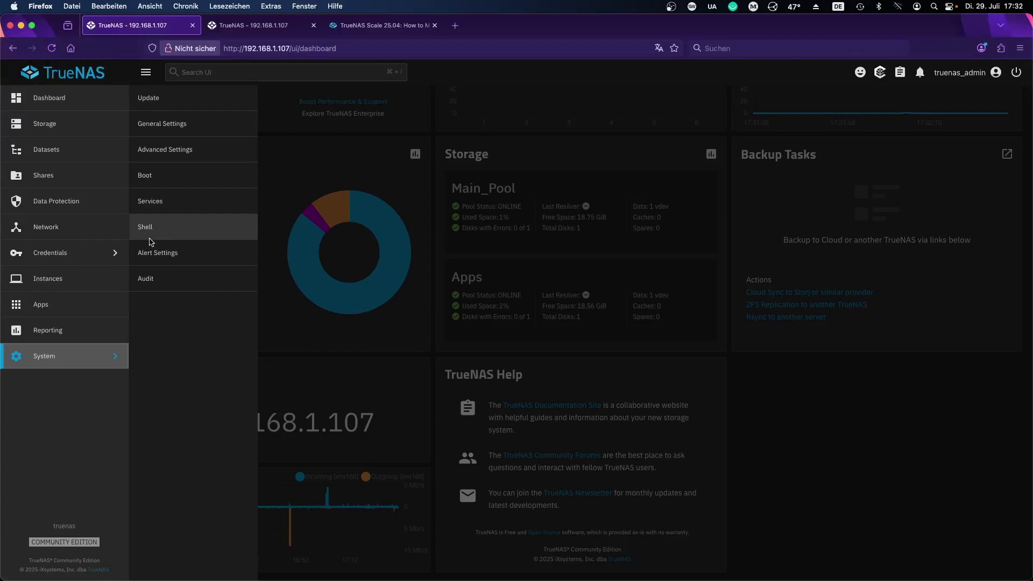
Step: Visit Data Protection, then go to Credentials > Users and open root's edit form
left_click(64, 210)
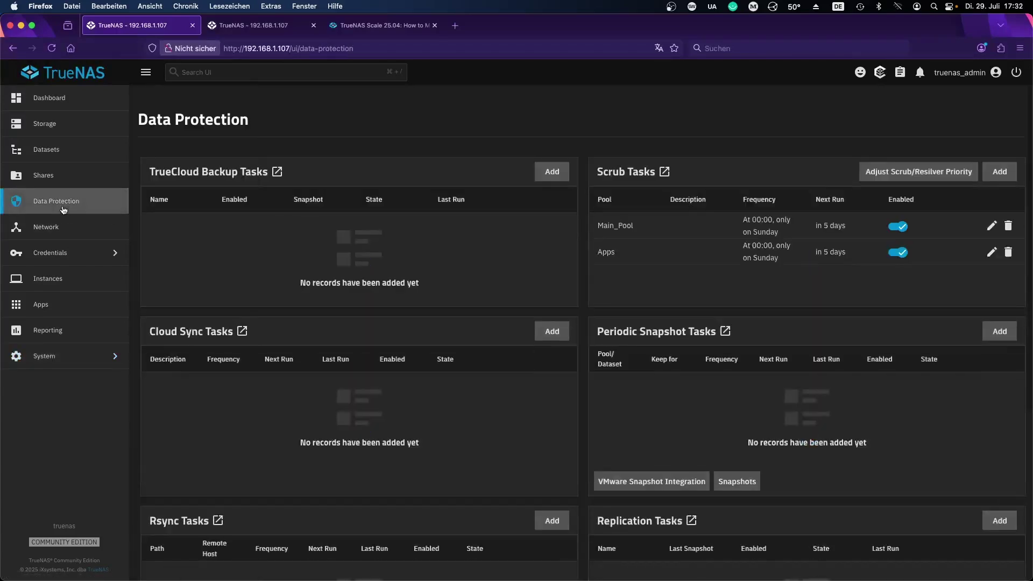
left_click(72, 253)
left_click(171, 105)
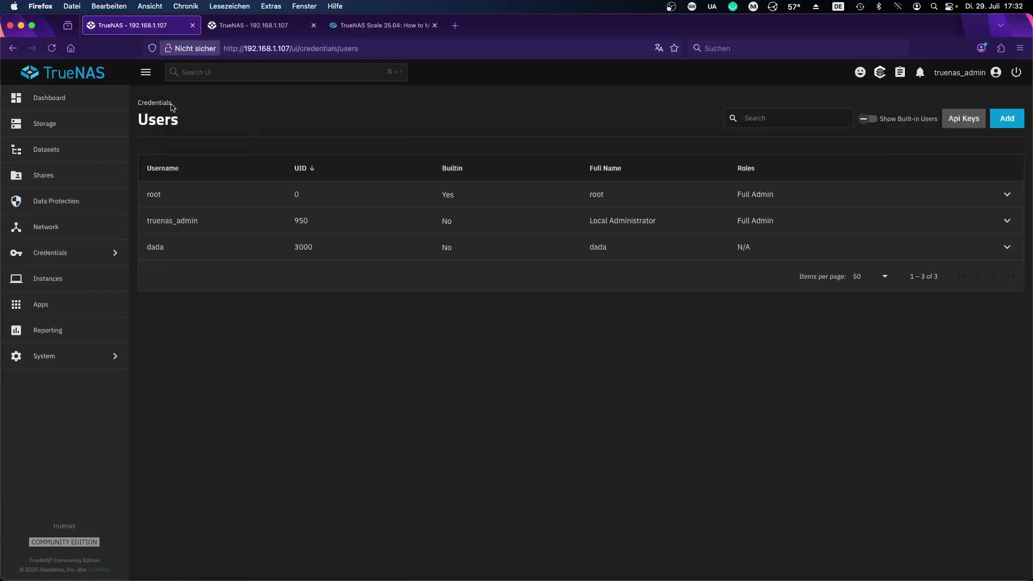
left_click(270, 195)
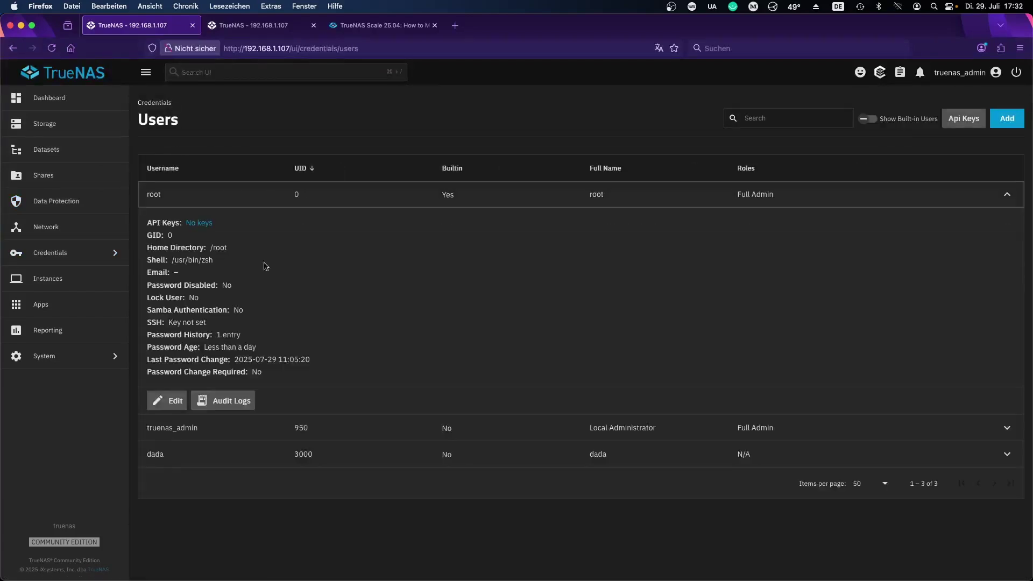
left_click(171, 401)
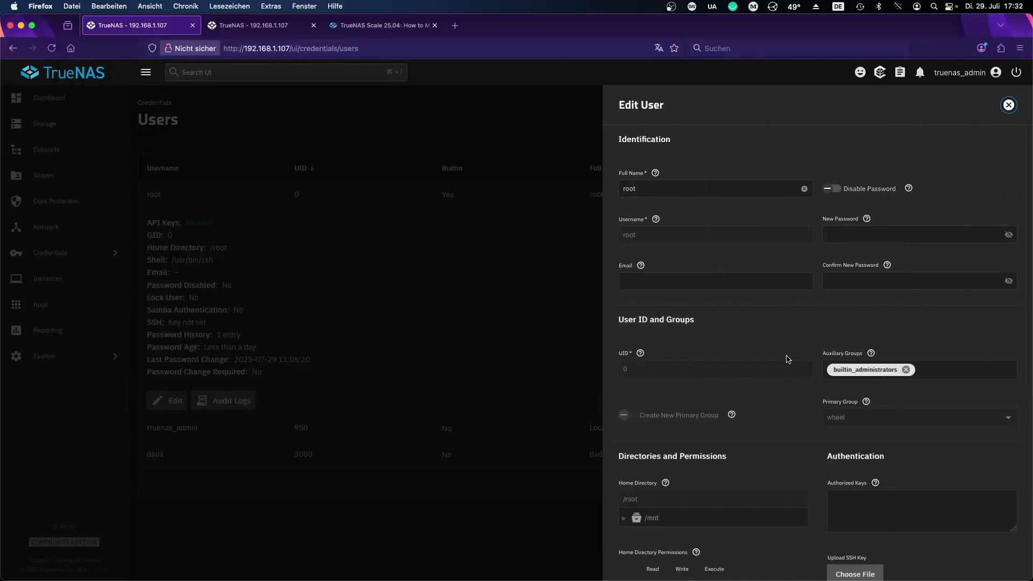
Step: Inspect root's password fields, close the form unchanged, and open the account menu
left_click(853, 230)
left_click(849, 233)
left_click(858, 281)
scroll(858, 281, "down", 10)
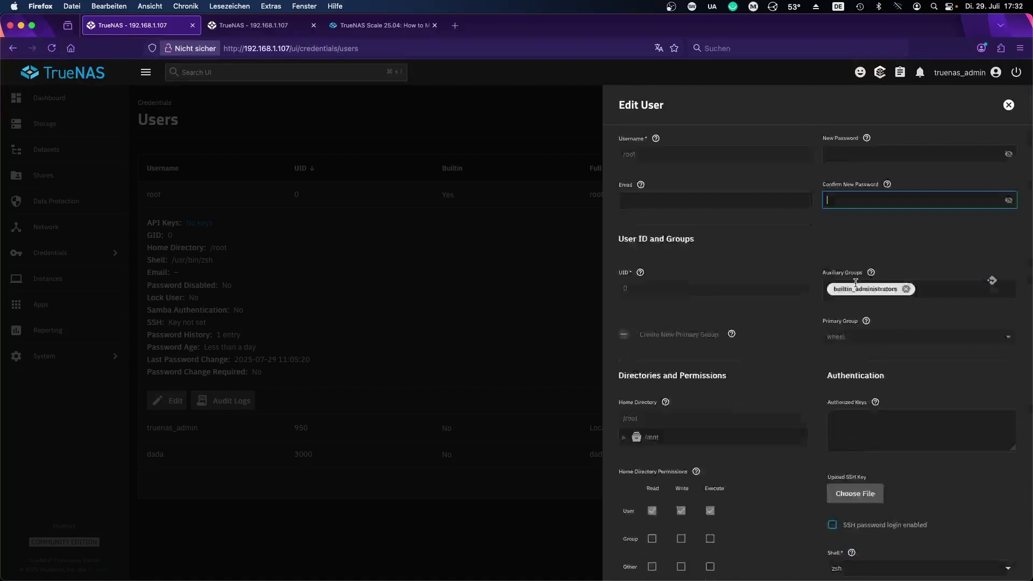
left_click(1009, 105)
left_click(962, 74)
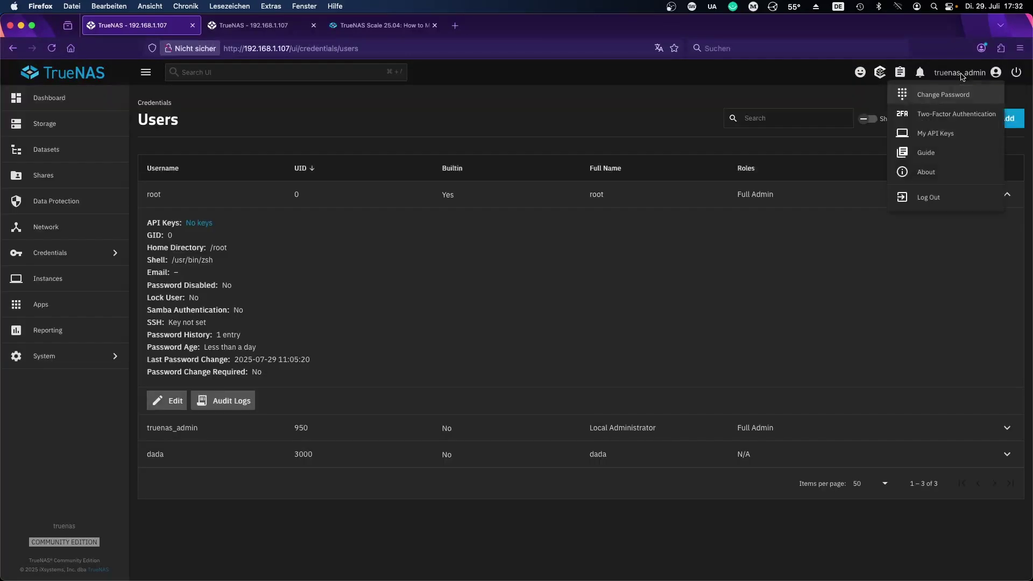
Step: Log out and sign back in as root with its password, dismissing the save-password prompt
left_click(928, 198)
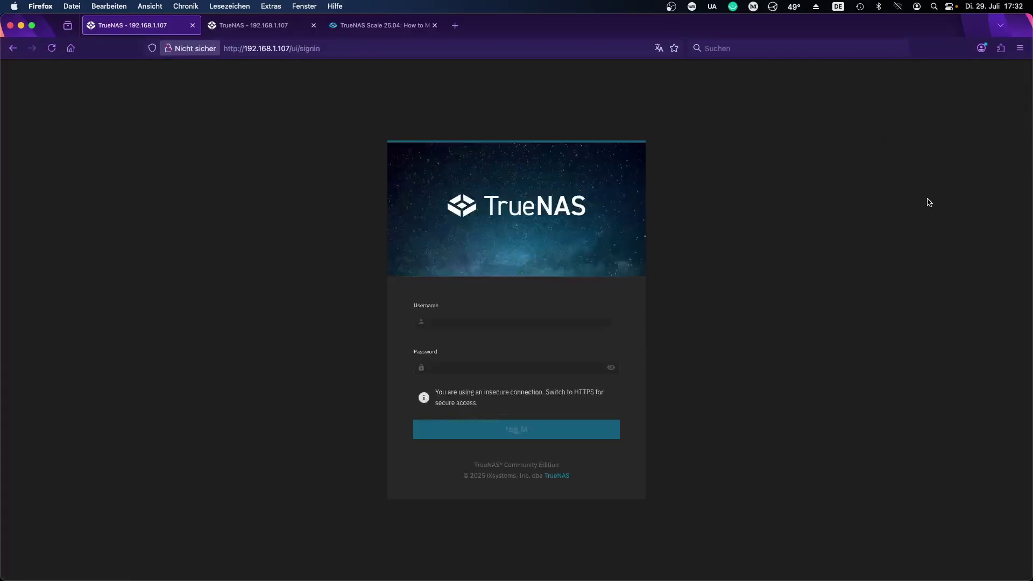
left_click(574, 321)
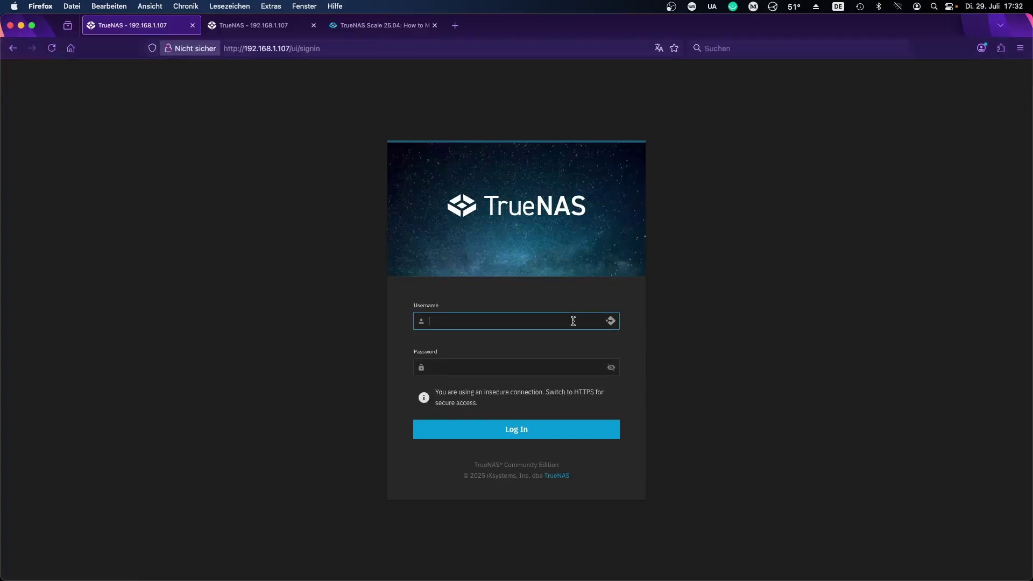
type("root")
key("Tab")
type("•••")
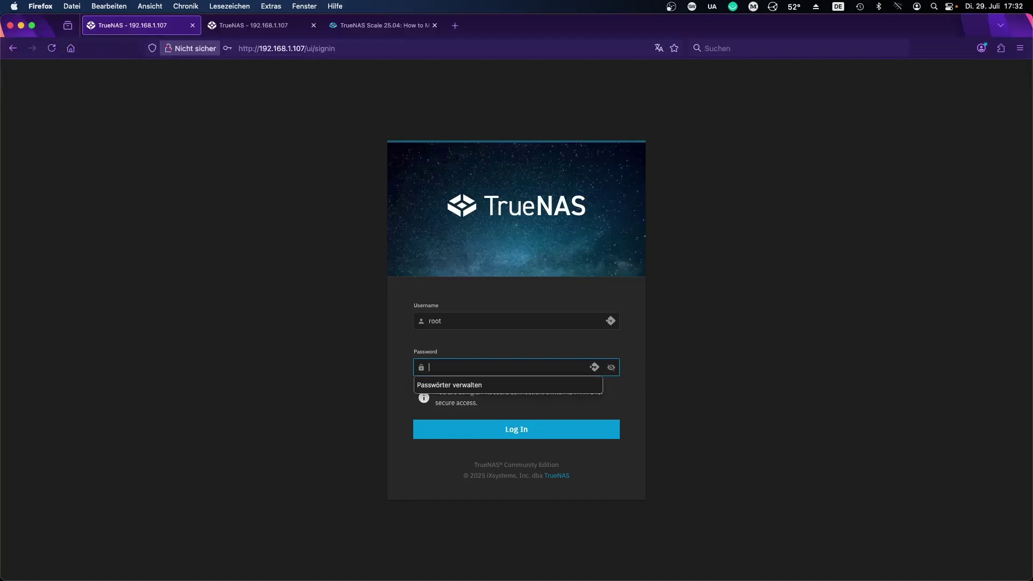
type("••••••")
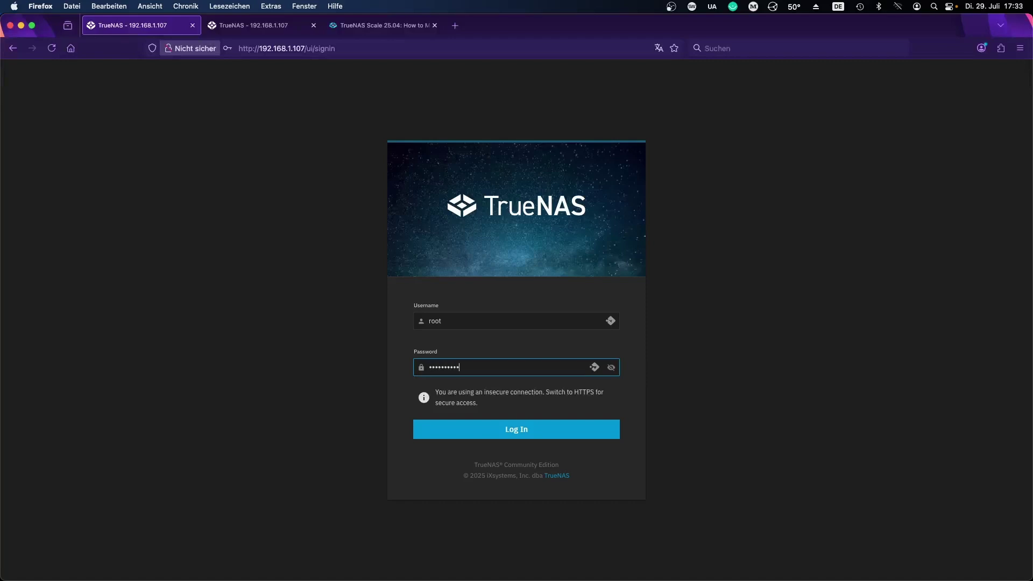
key("Return")
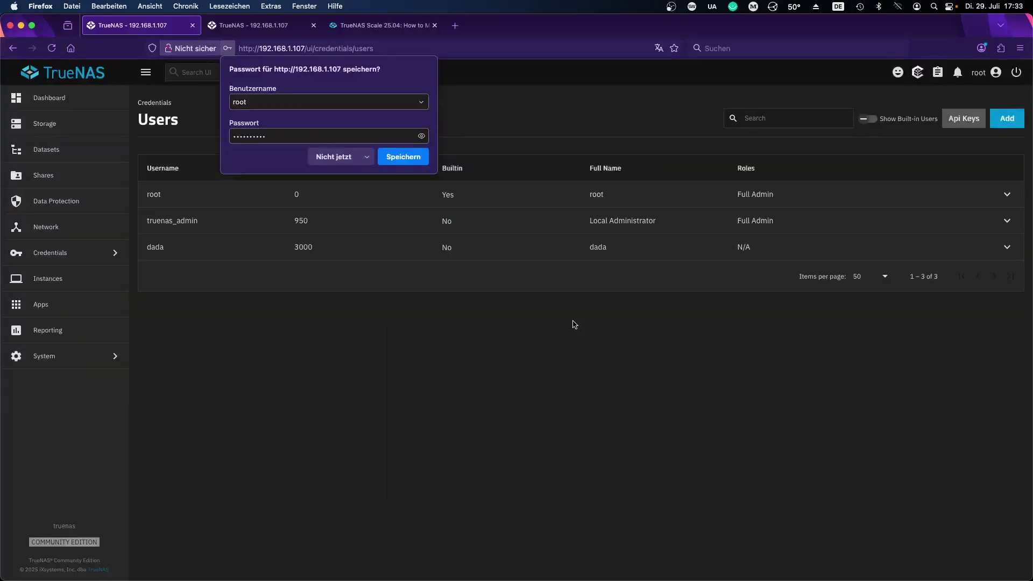
left_click(329, 157)
Step: Open System > Shell and dismiss the browser's save-password prompt
left_click(78, 357)
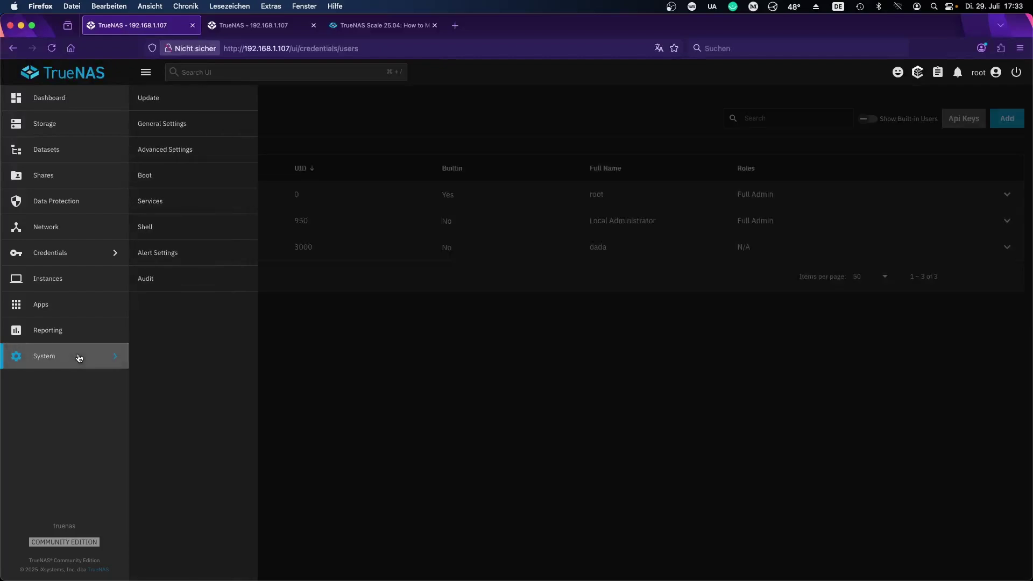
left_click(168, 231)
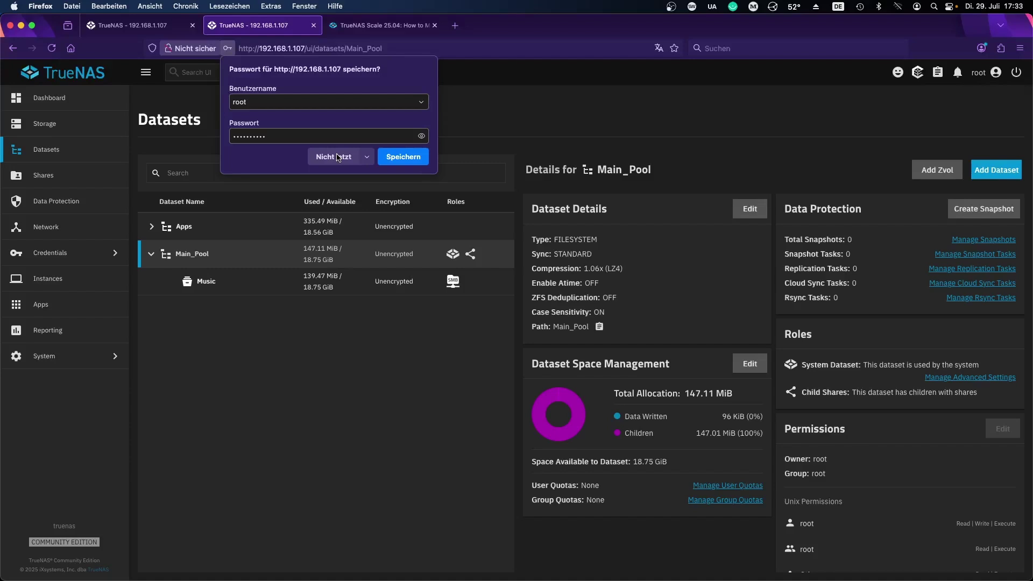
left_click(338, 157)
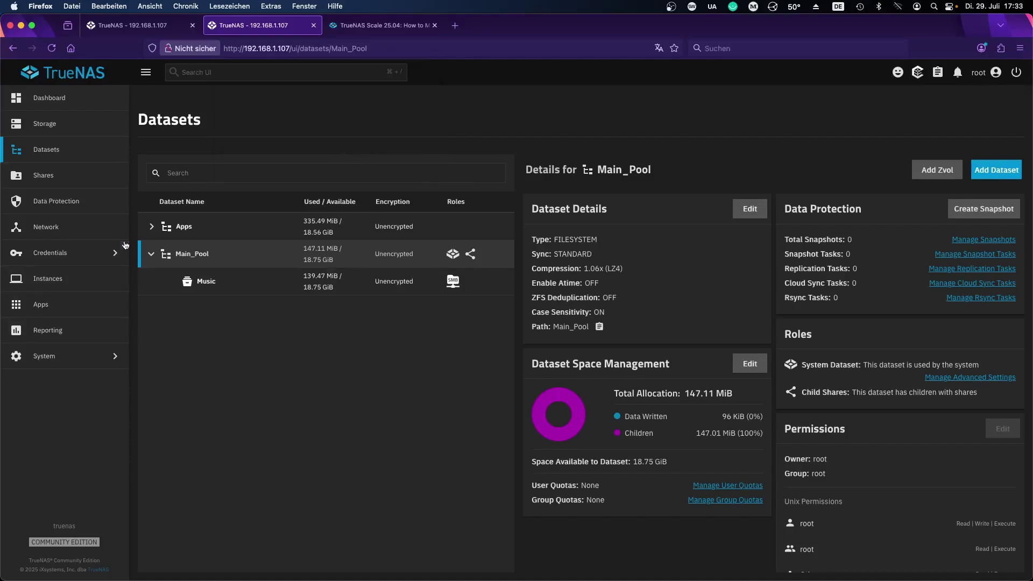
Step: Expand the Apps pool, review Apps and Main_Pool dataset details, then view installed apps
left_click(152, 227)
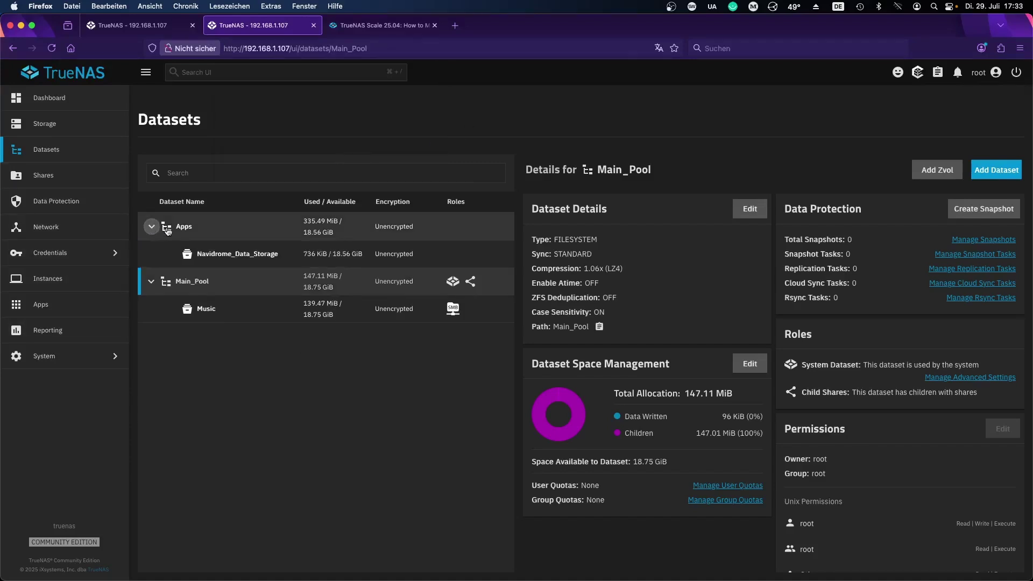
left_click(186, 227)
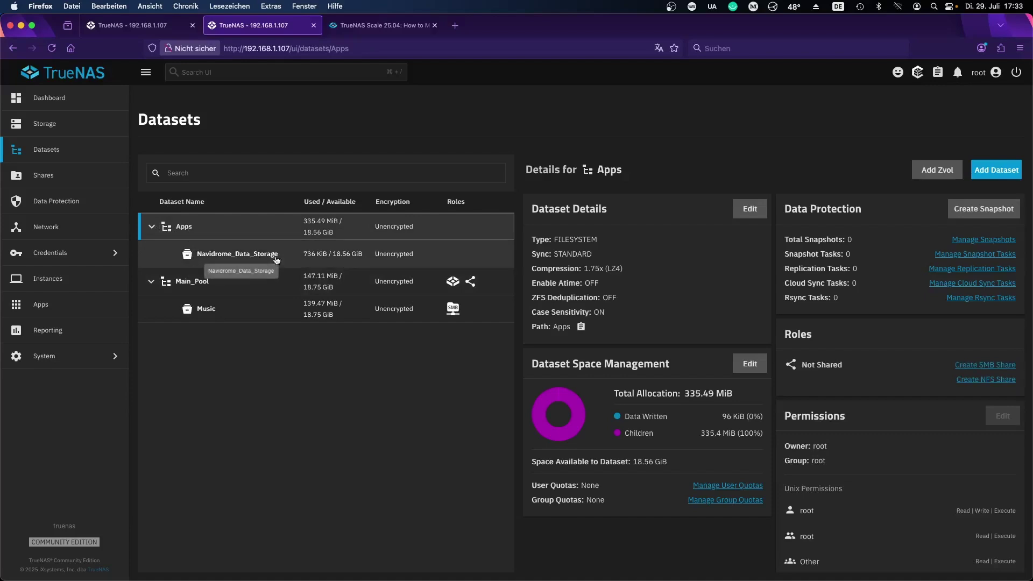
left_click(217, 283)
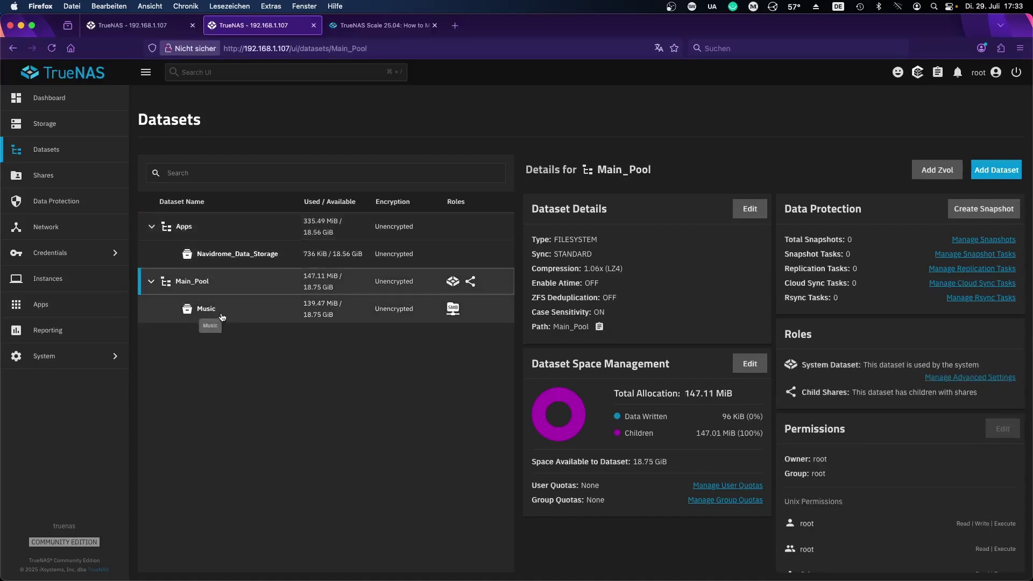
left_click(177, 226)
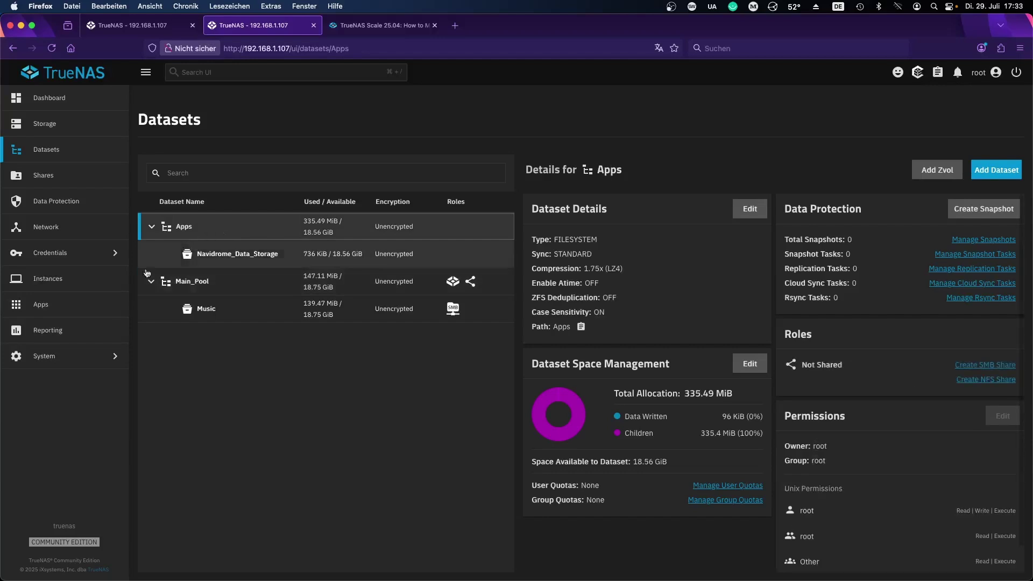
left_click(80, 307)
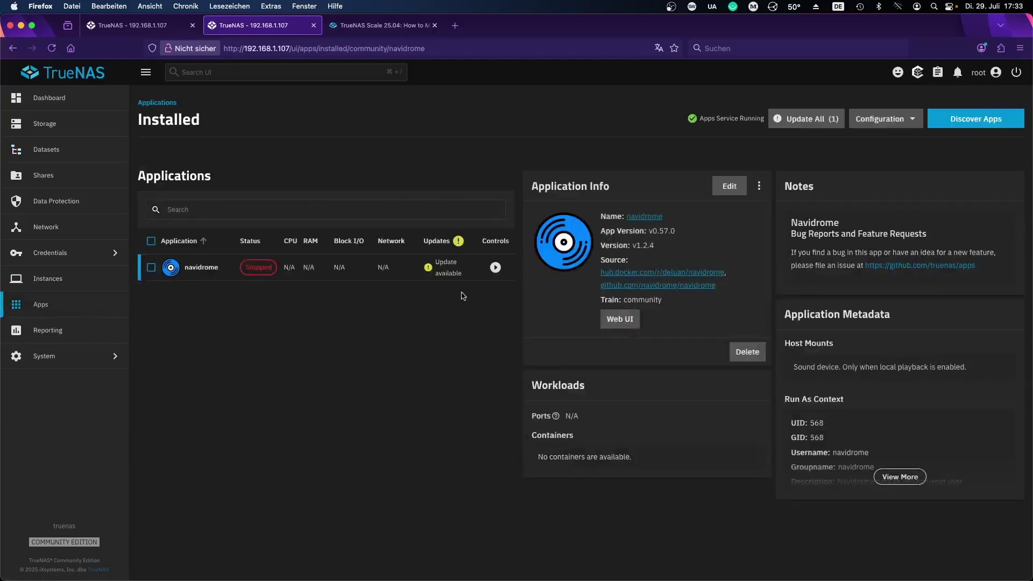
Step: Start the stopped navidrome app and launch its Web UI
left_click(495, 268)
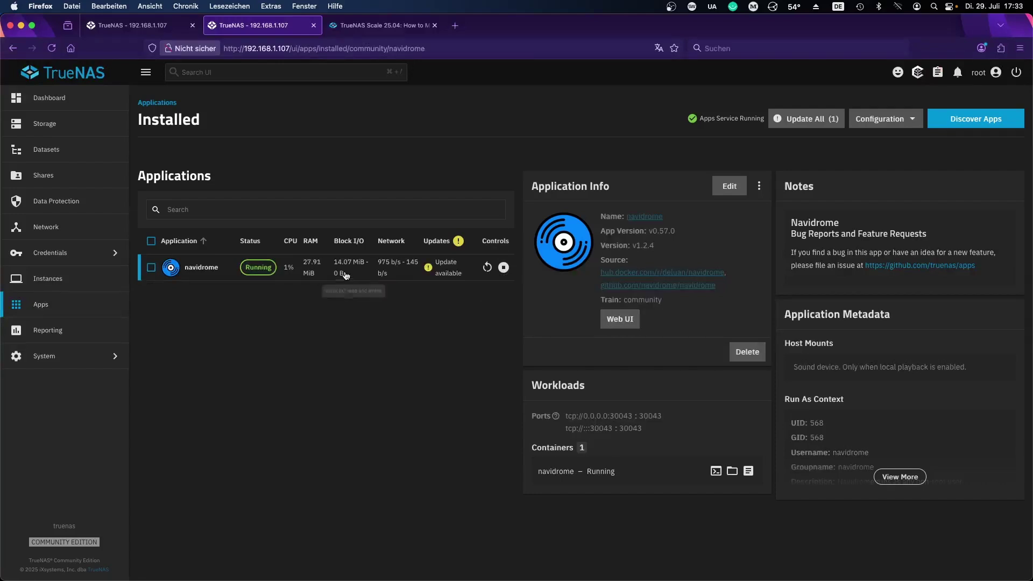
left_click(620, 322)
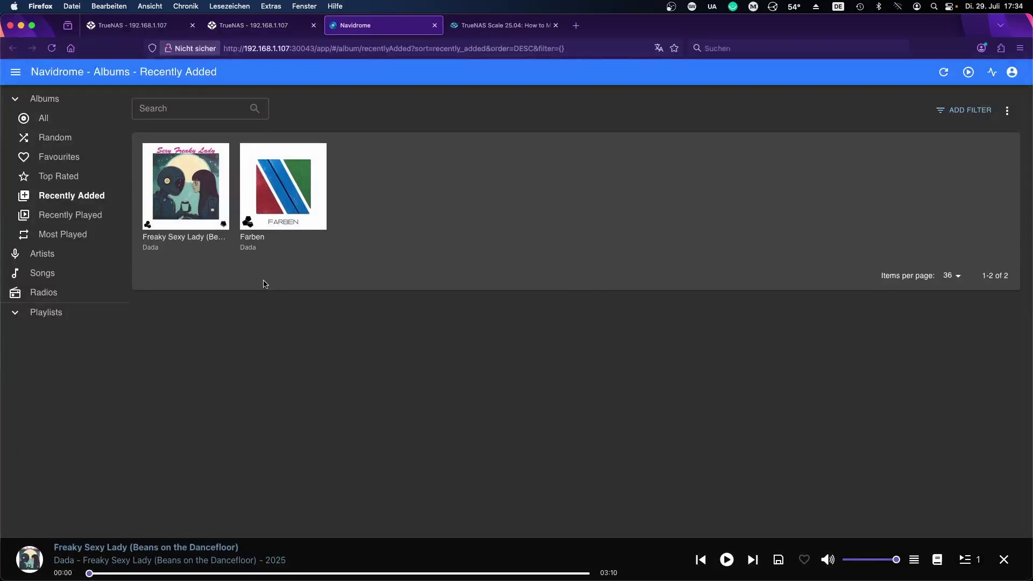
Step: Check Navidrome's Favourites and All albums views, then close the Navidrome tab
left_click(82, 161)
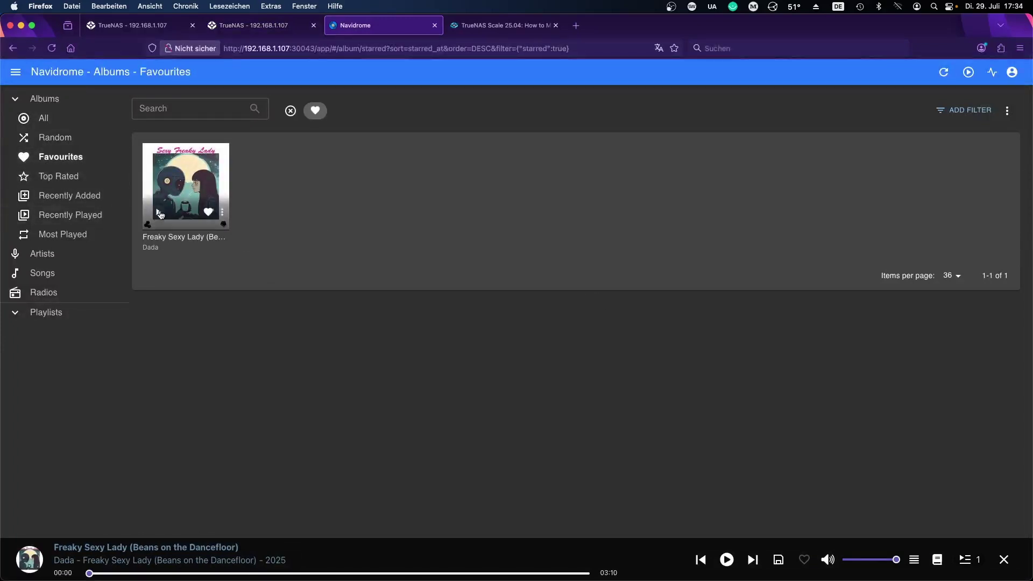
left_click(53, 126)
mouse_move(301, 192)
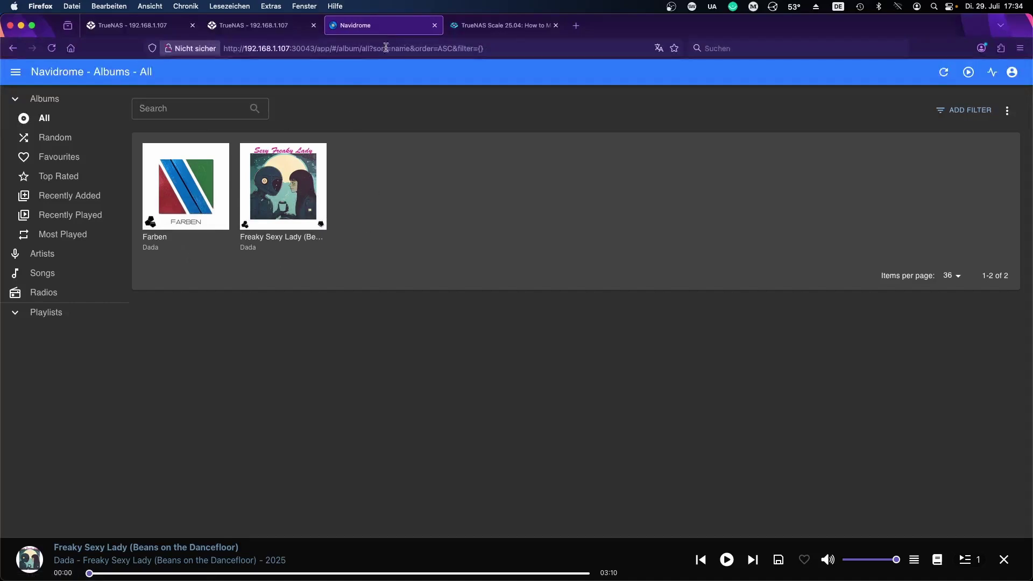
left_click(435, 26)
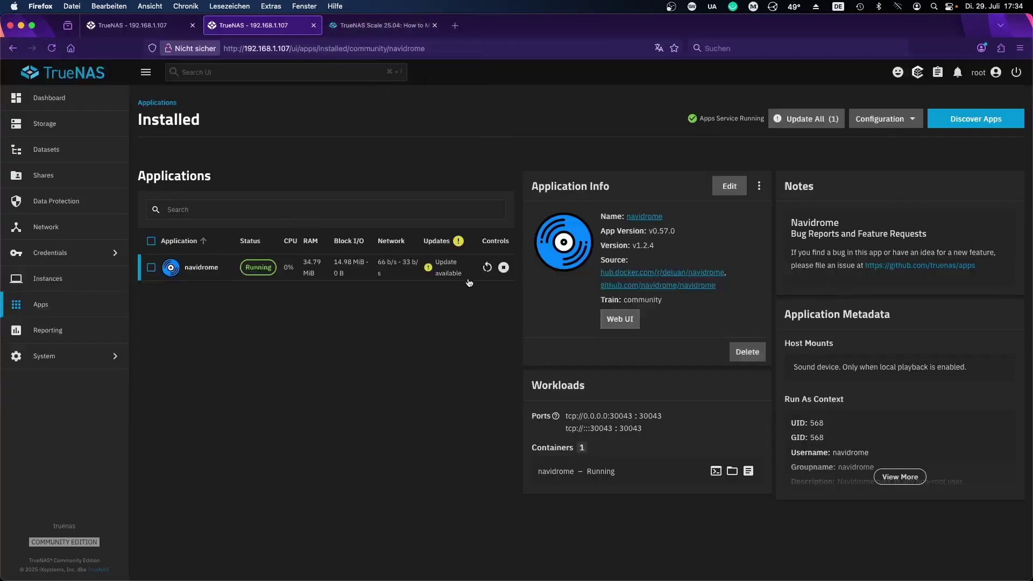
Step: Stop navidrome, glance at the Instances page, and open System > Shell
left_click(504, 268)
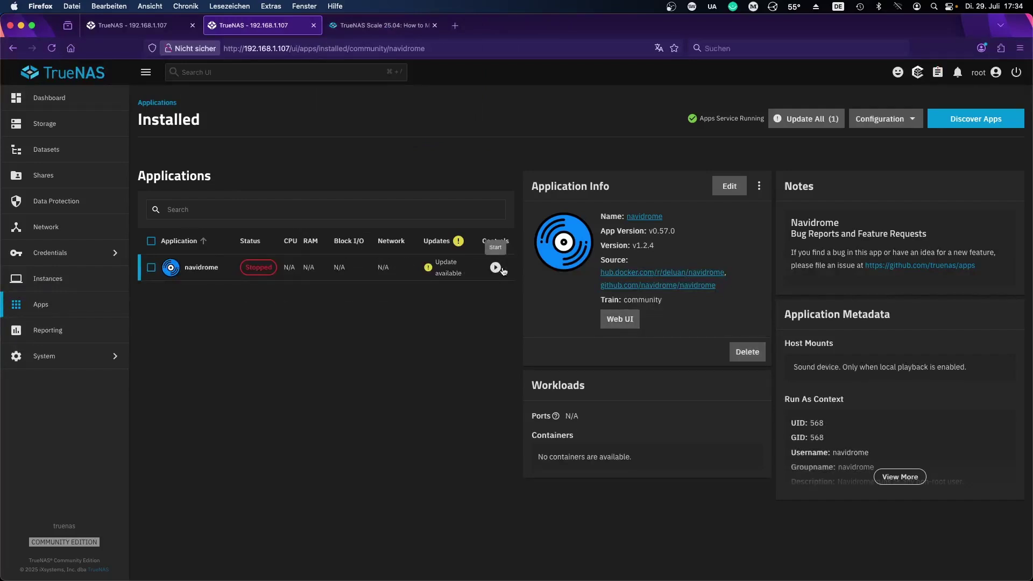
left_click(75, 284)
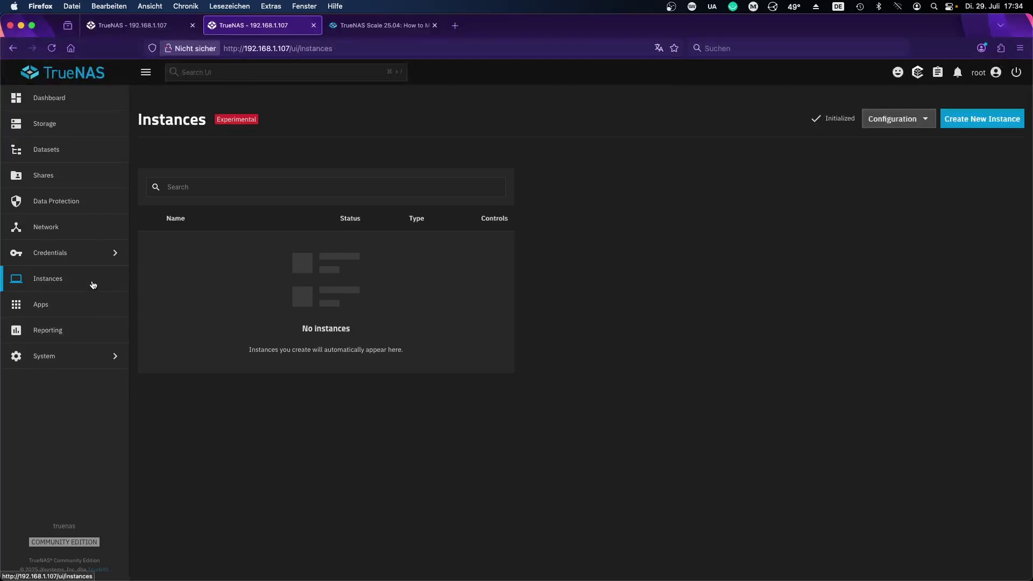
left_click(55, 360)
left_click(203, 230)
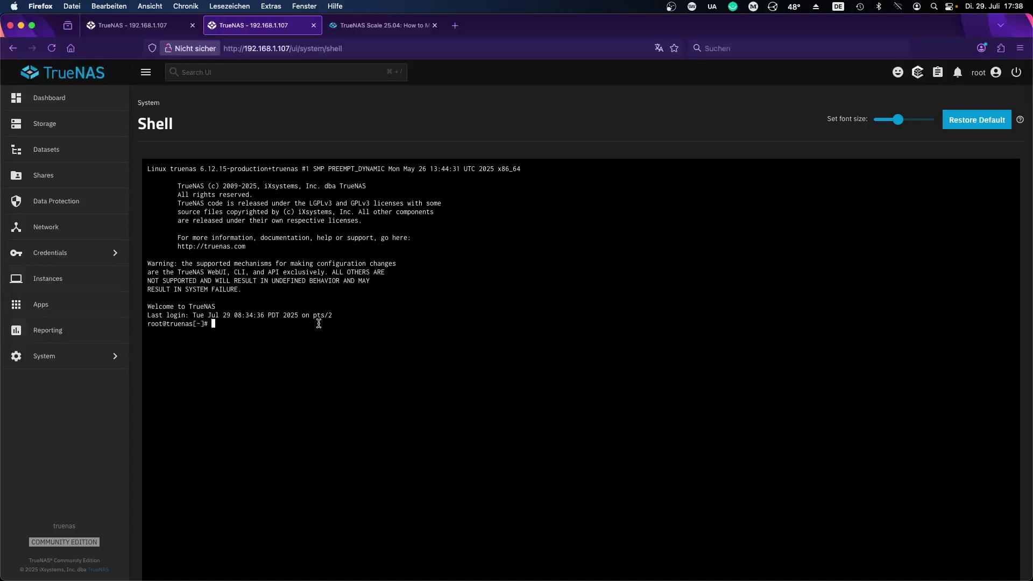
Step: Run zfs snapshot -r Apps@pre_mirror to snapshot the Apps pool recursively
type("zfs n")
key("BackSpace")
type("snapshot")
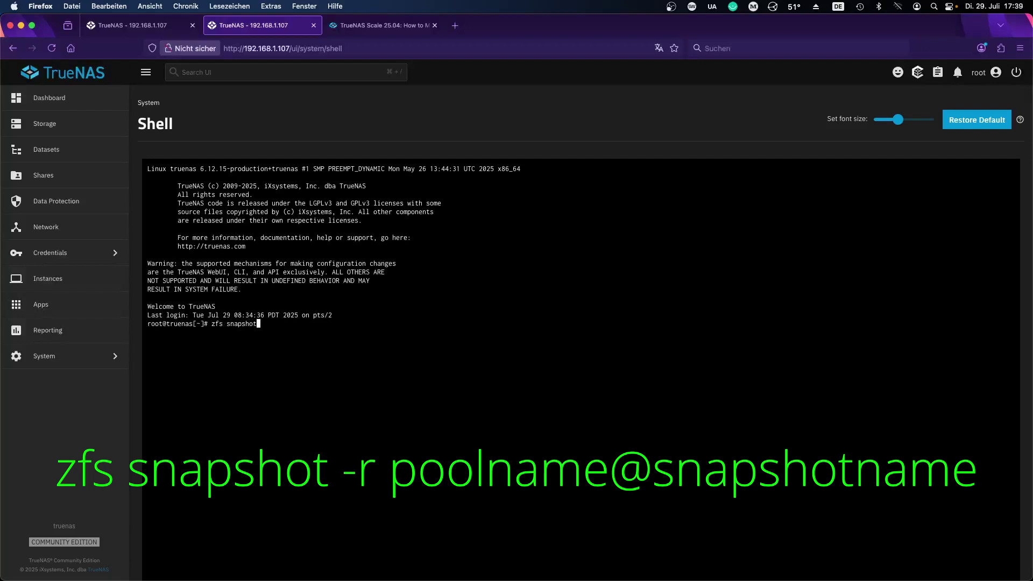
type(" -r Apps")
type("@")
type("_mirror")
key("Left")
key("Left")
key("Left")
key("Left")
key("Left")
key("Left")
key("Left")
key("Left")
key("Left")
key("Left")
key("Left")
key("Left")
key("Left")
key("Left")
key("Left")
type("/mnt/")
key("Right")
key("Left")
key("BackSpace")
key("BackSpace")
key("BackSpace")
key("BackSpace")
key("BackSpace")
key("Right")
key("Right")
key("Right")
key("Right")
key("Right")
key("Right")
key("Right")
key("Right")
key("Right")
key("Right")
key("Right")
key("Right")
key("Right")
key("Right")
key("Right")
key("Return")
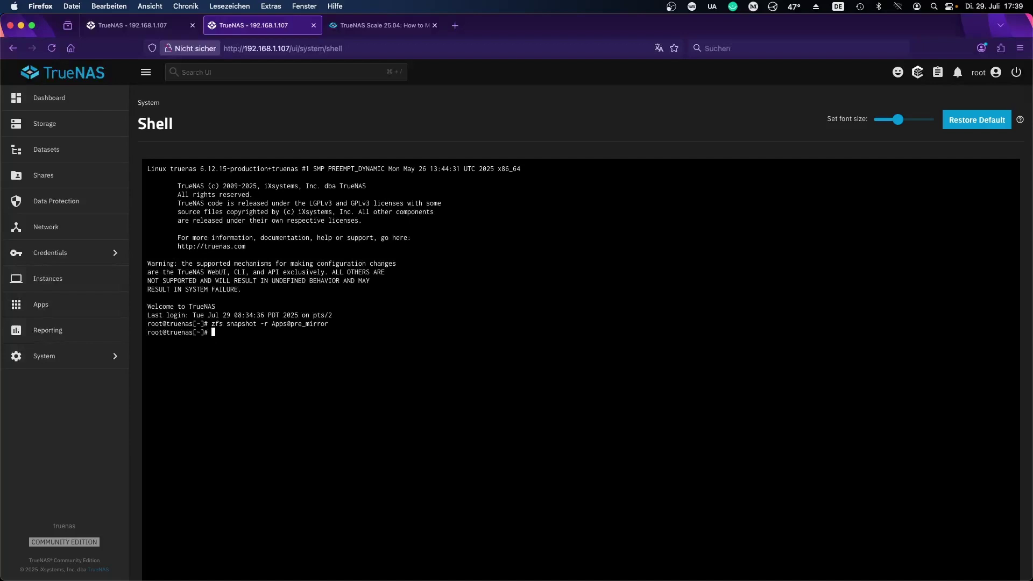
Step: Run zfs list -t snapshot -r Apps to list the Apps pool's snapshots
type("zfs list -t ssn")
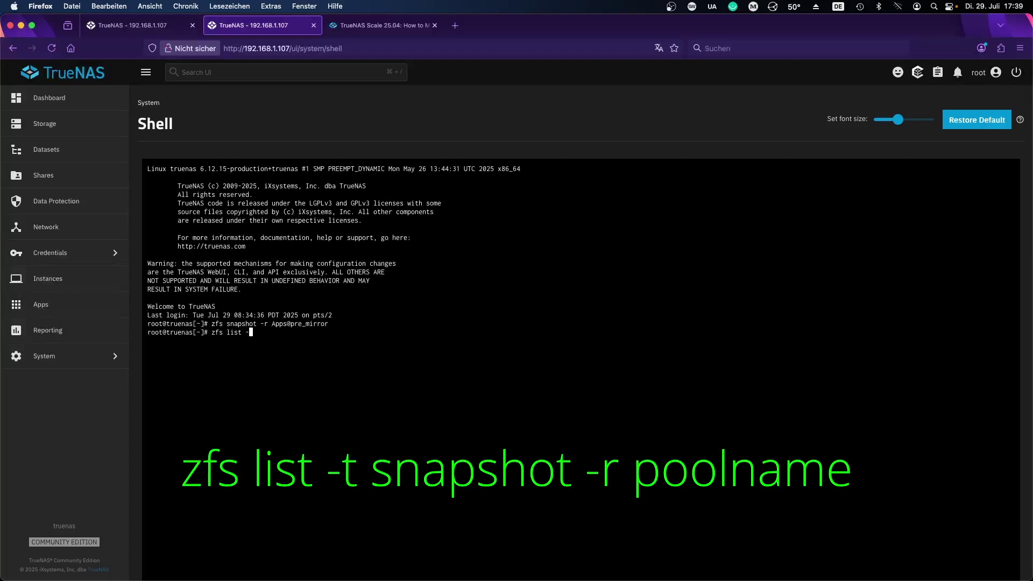
type("apshot")
key("Left")
key("Left")
key("Left")
key("Left")
key("Left")
key("Left")
key("Left")
key("Left")
key("BackSpace")
key("Right")
key("Right")
key("Right")
key("Right")
key("Right")
key("Right")
key("Right")
key("Right")
type("-r Apps")
key("Return")
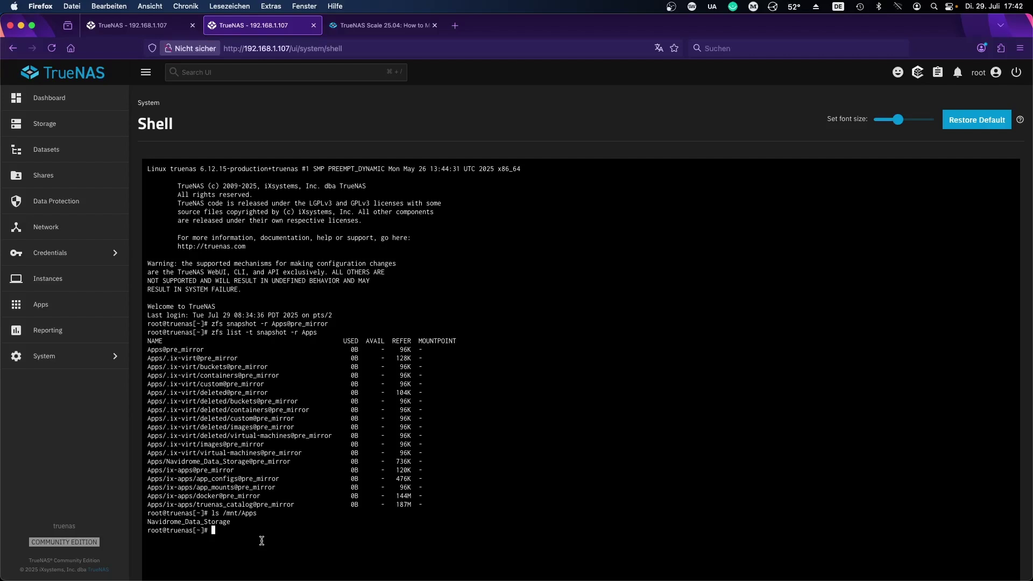
Step: Run zfs send -v -R Apps@pre_mirror piped into zfs recv -v Main_Pool/Apps_Backup
type("zfs send -v")
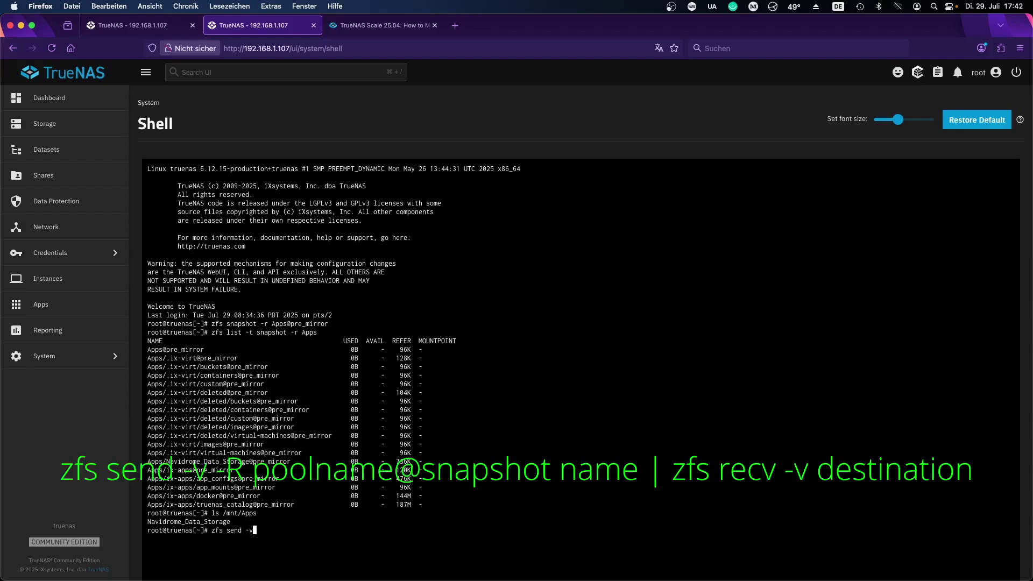
type(" -R Apps@pre_mirror | zfs recv -v Main_Pool/")
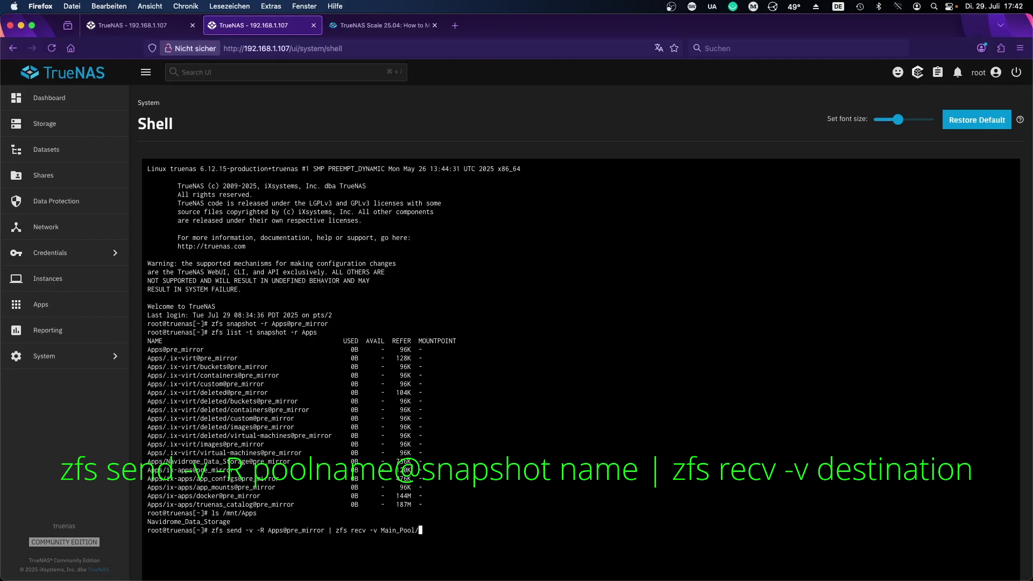
type("Apps_Backup/")
key("BackSpace")
key("Return")
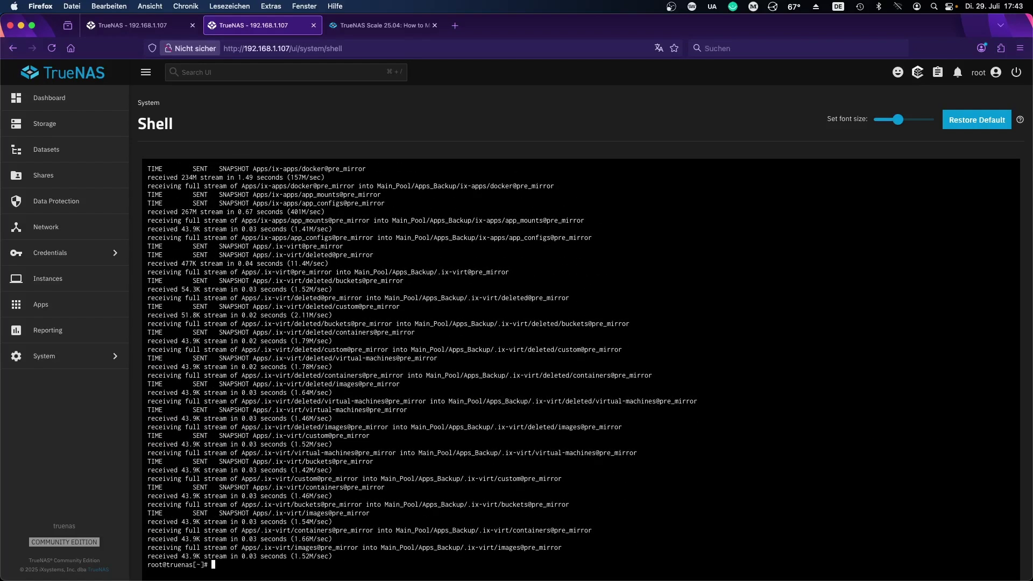
Step: Expand Main_Pool and Apps_Backup in Datasets and list the Apps snapshots, showing the pre_mirror copies
left_click(76, 148)
left_click(151, 281)
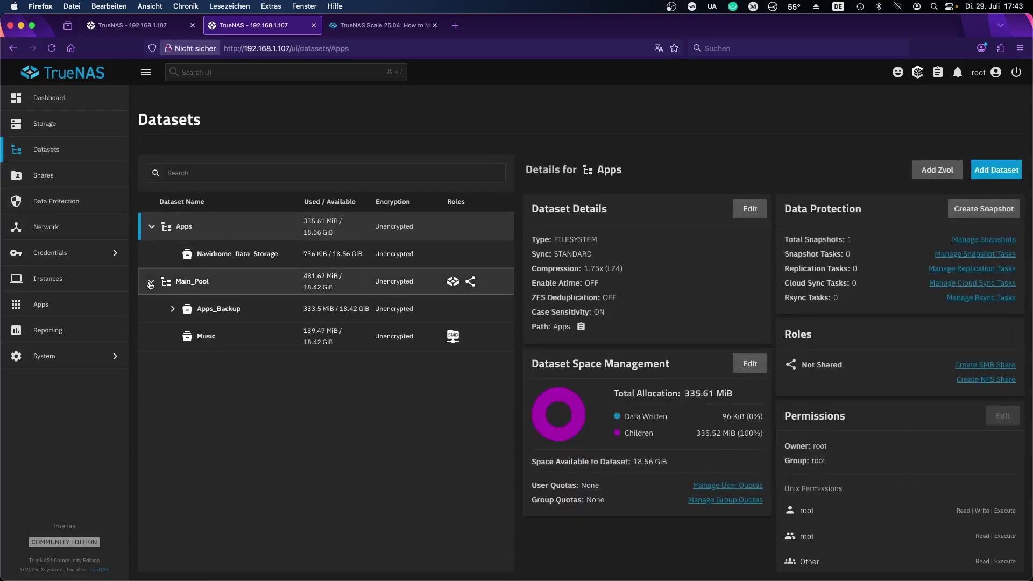
left_click(172, 308)
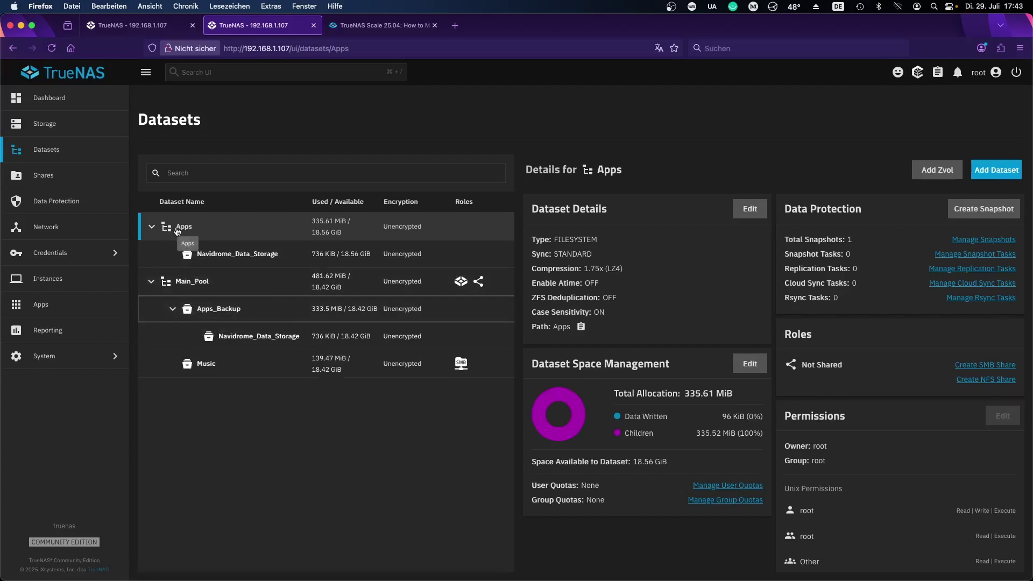
scroll(790, 506, "down", 1)
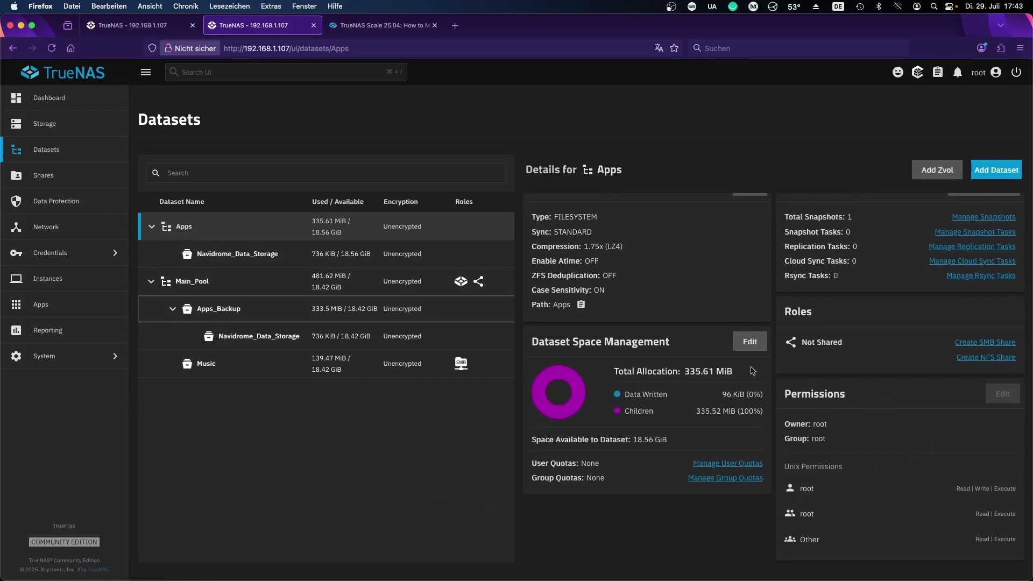
left_click(978, 221)
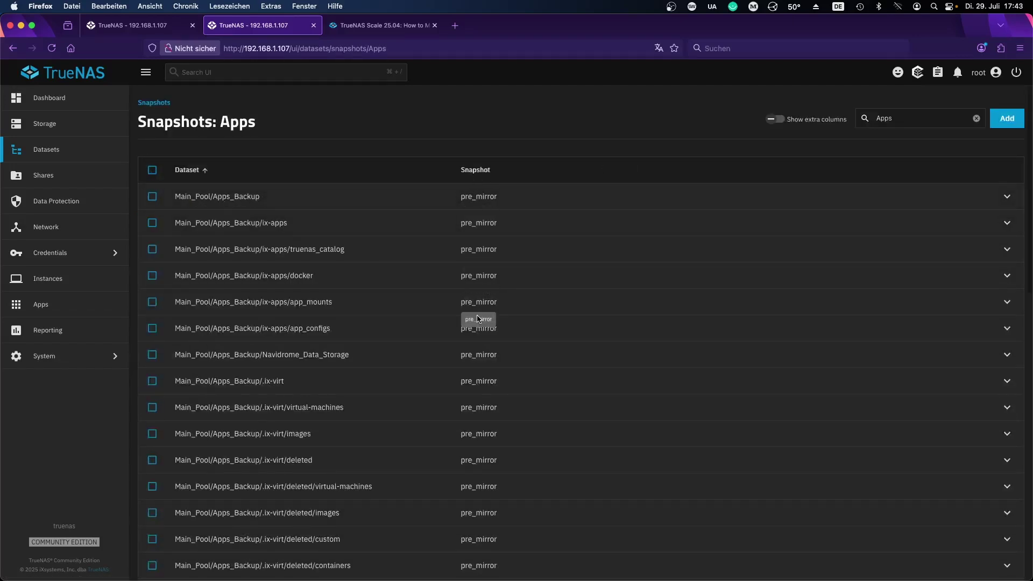
Step: Return to the Datasets page showing the Apps pool at 335.61 MiB used
key("super+Left")
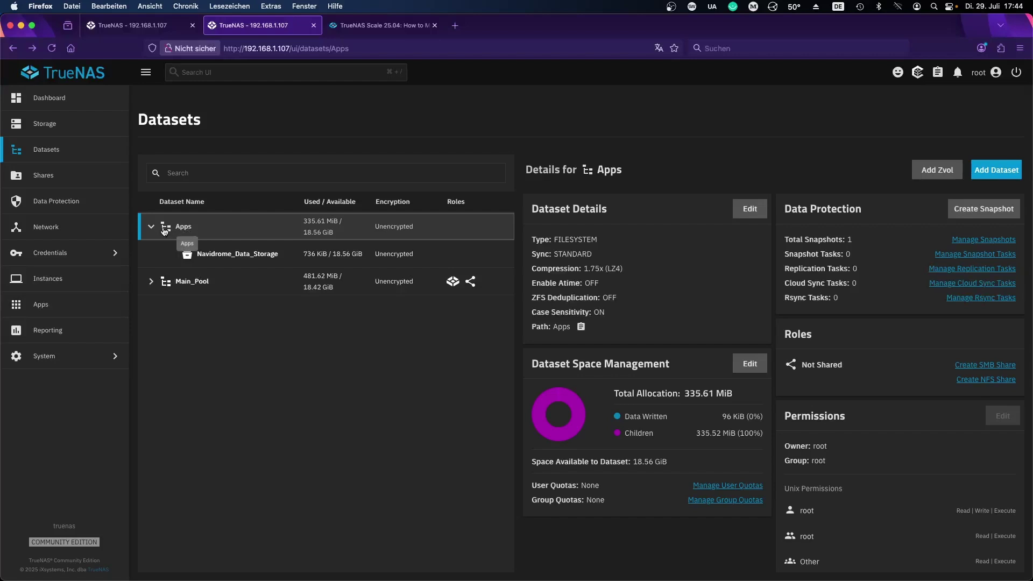
Step: Export the Apps pool from Storage, leaving Destroy data and Delete configurations unticked
left_click(82, 134)
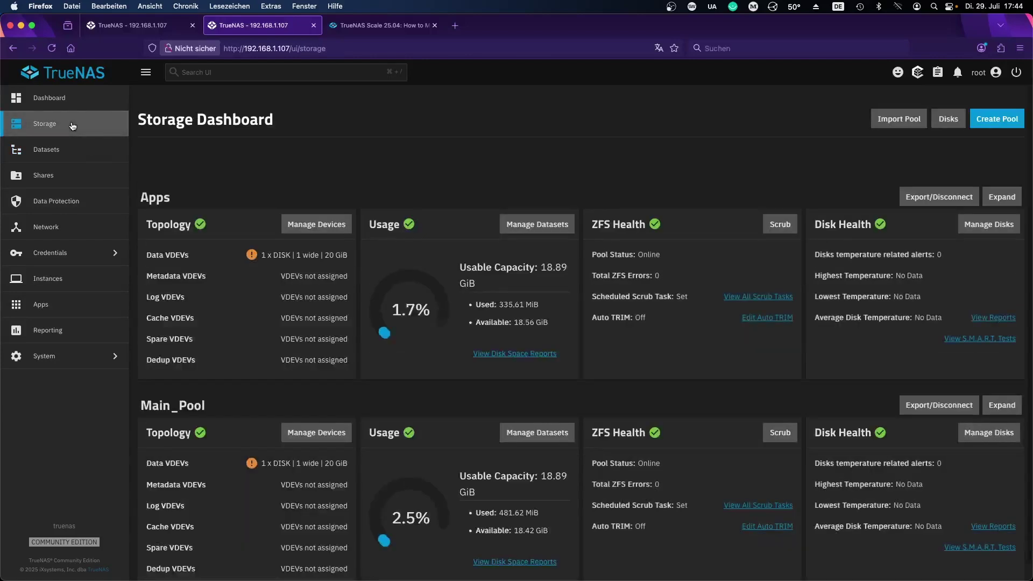
scroll(578, 291, "down", 1)
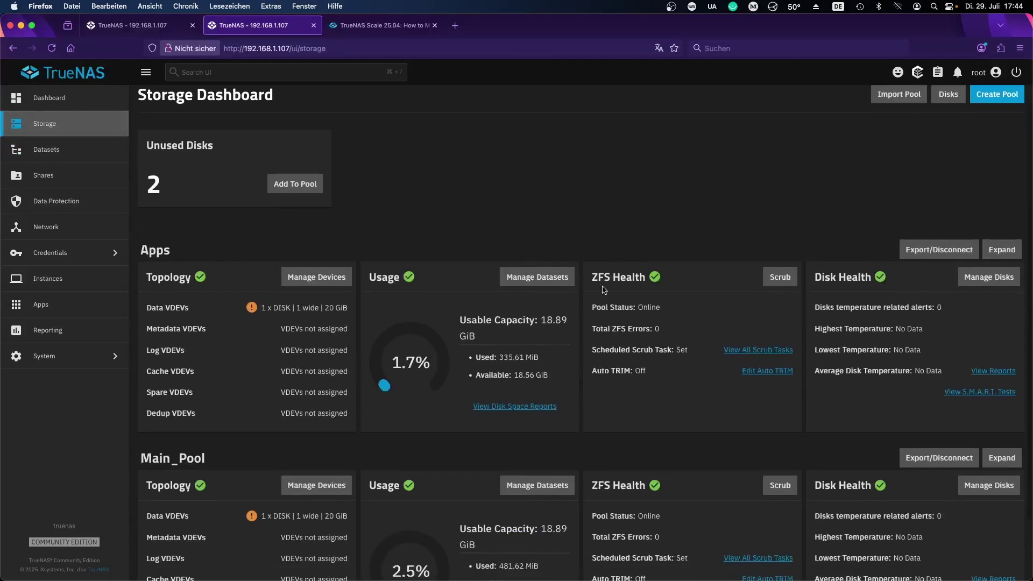
left_click(922, 251)
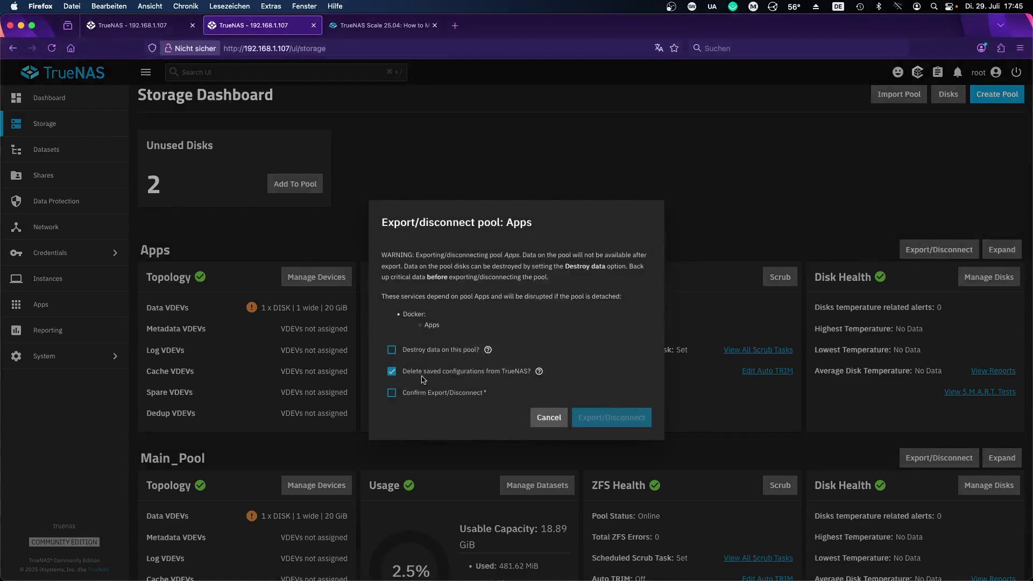
left_click(540, 372)
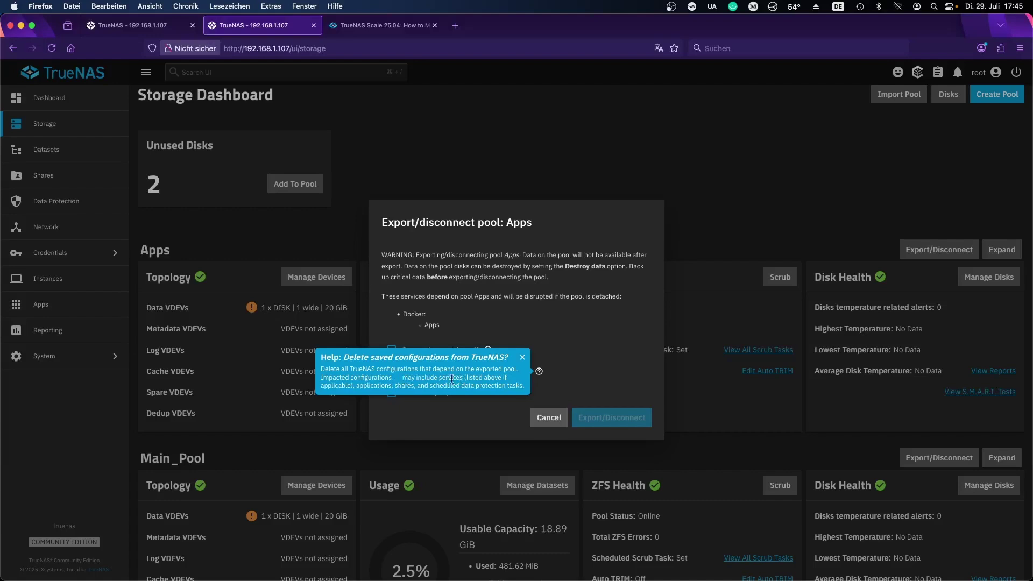
left_click(493, 413)
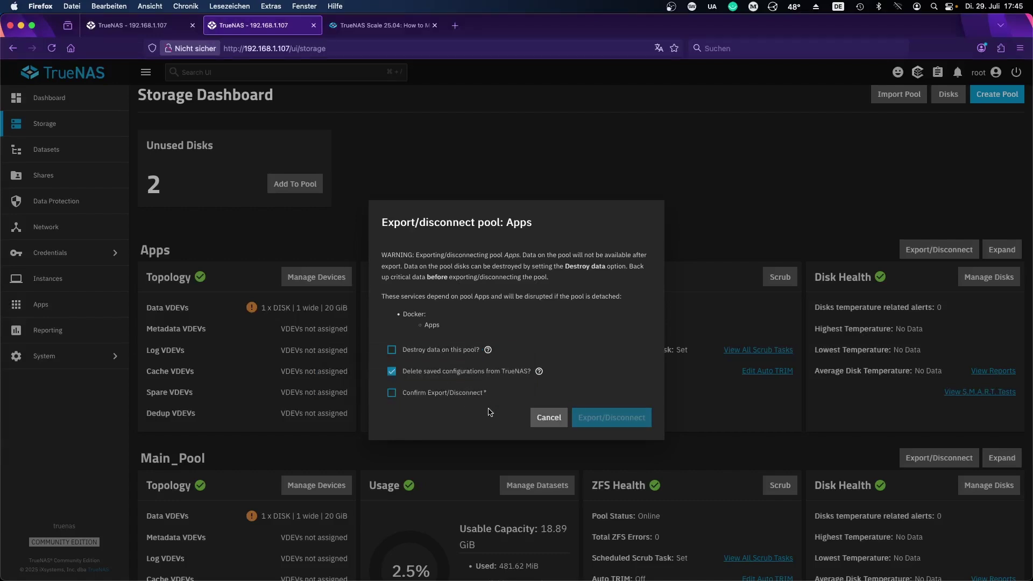
left_click(392, 395)
left_click(610, 417)
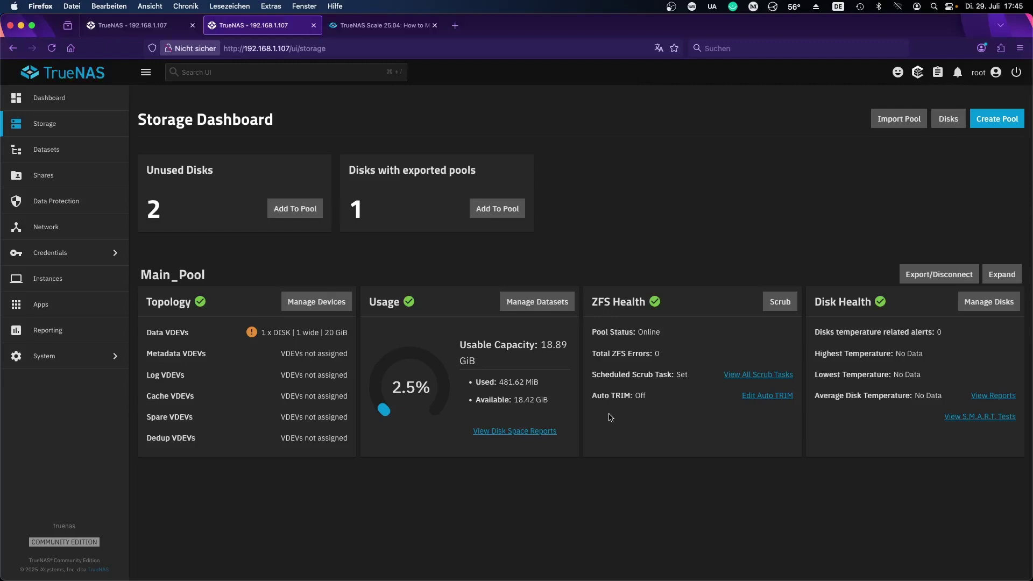
Step: Start a new pool named Apps, allowing disks with non-unique serials
left_click(1005, 121)
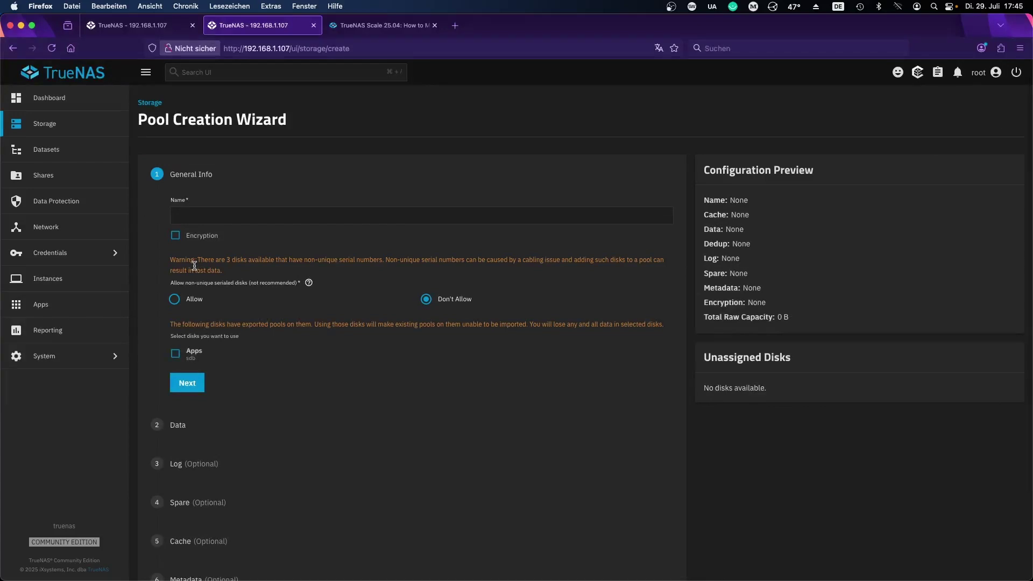
left_click(219, 217)
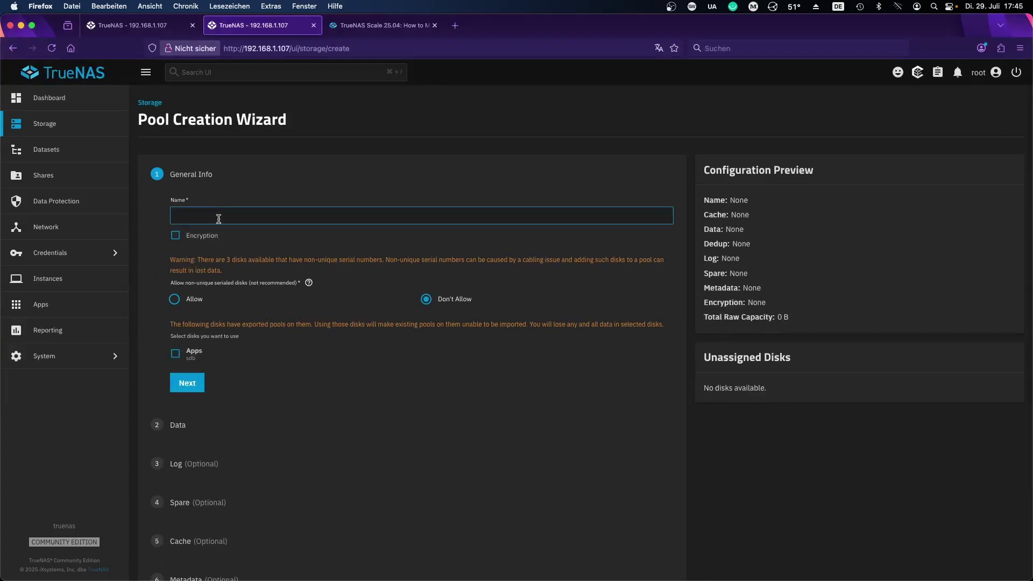
type("Apps")
left_click(176, 300)
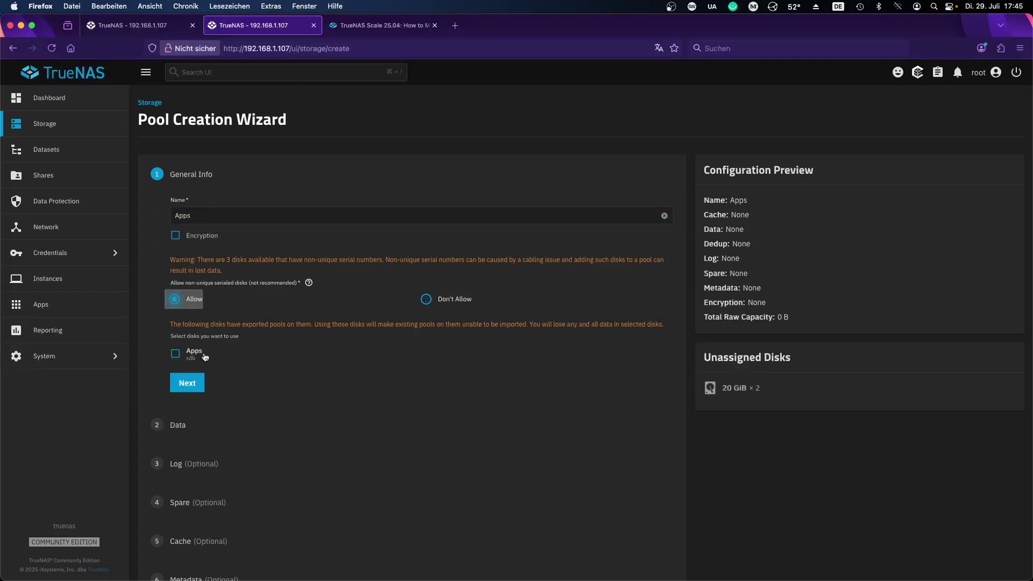
left_click(194, 382)
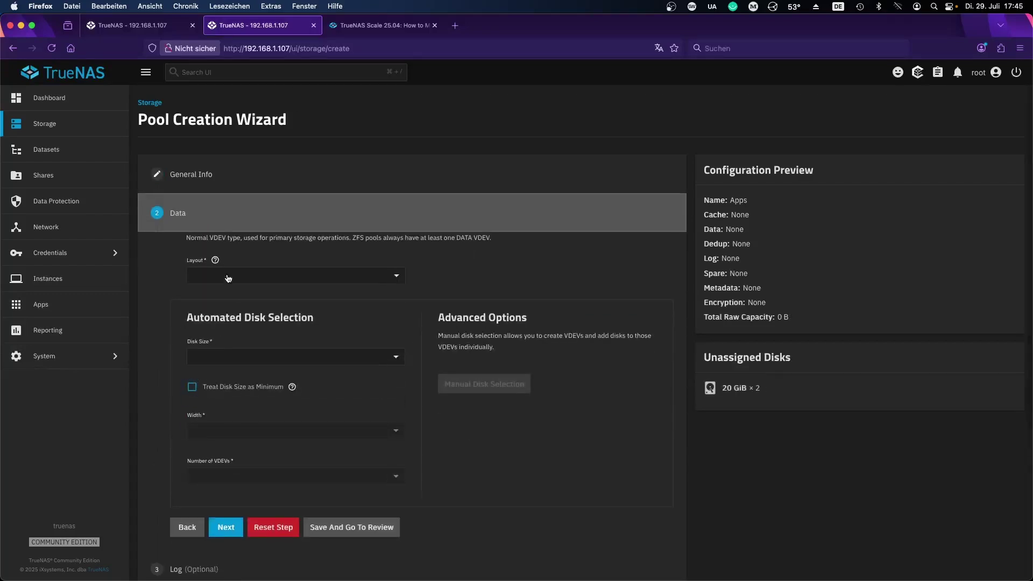
Step: Set the pool's data layout to a 2-wide mirror
left_click(228, 277)
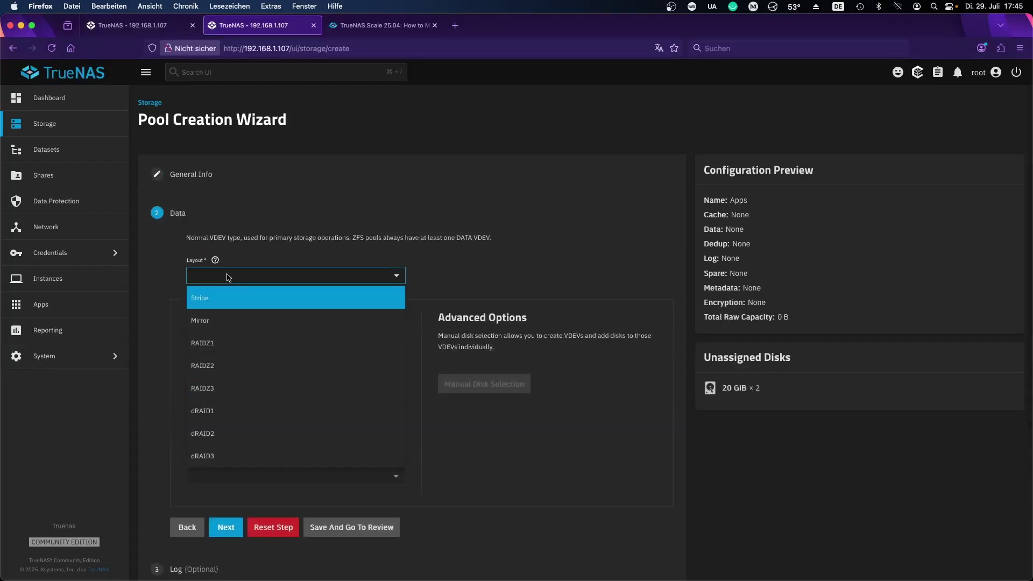
left_click(207, 323)
scroll(229, 337, "down", 1)
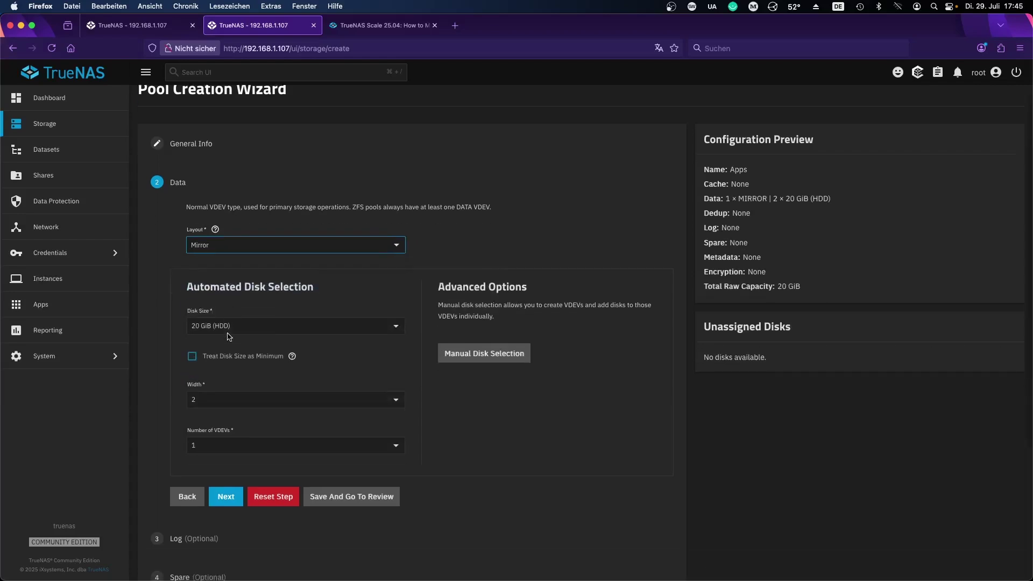
left_click(213, 382)
left_click(213, 383)
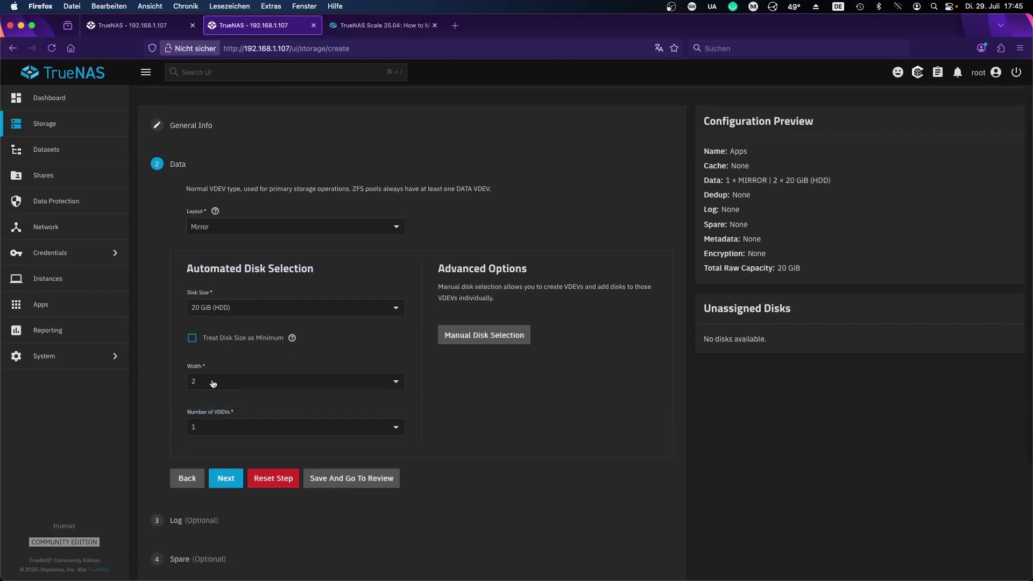
scroll(215, 371, "down", 2)
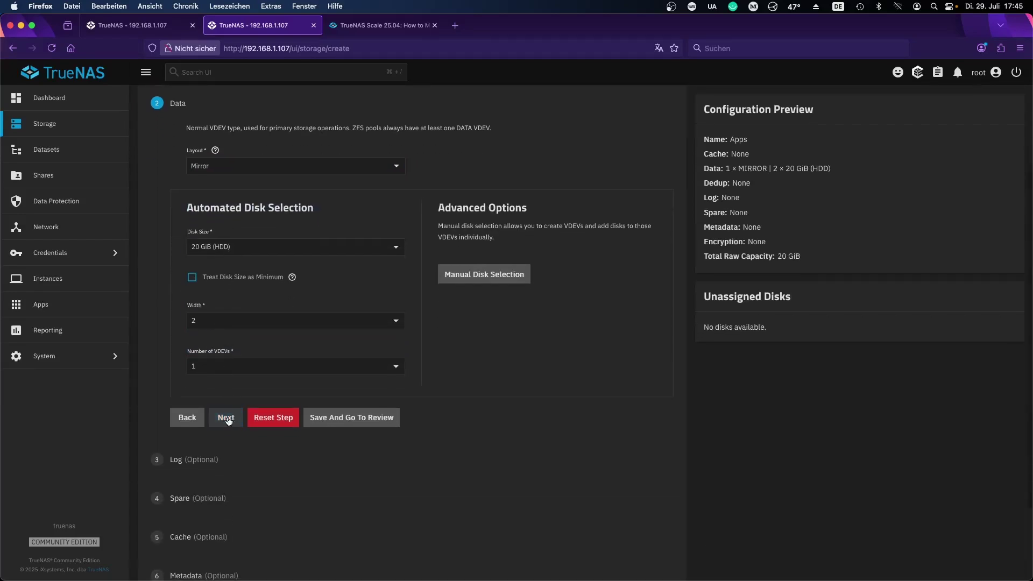
Step: Review and create the Apps pool, confirming the disks will be erased
left_click(338, 419)
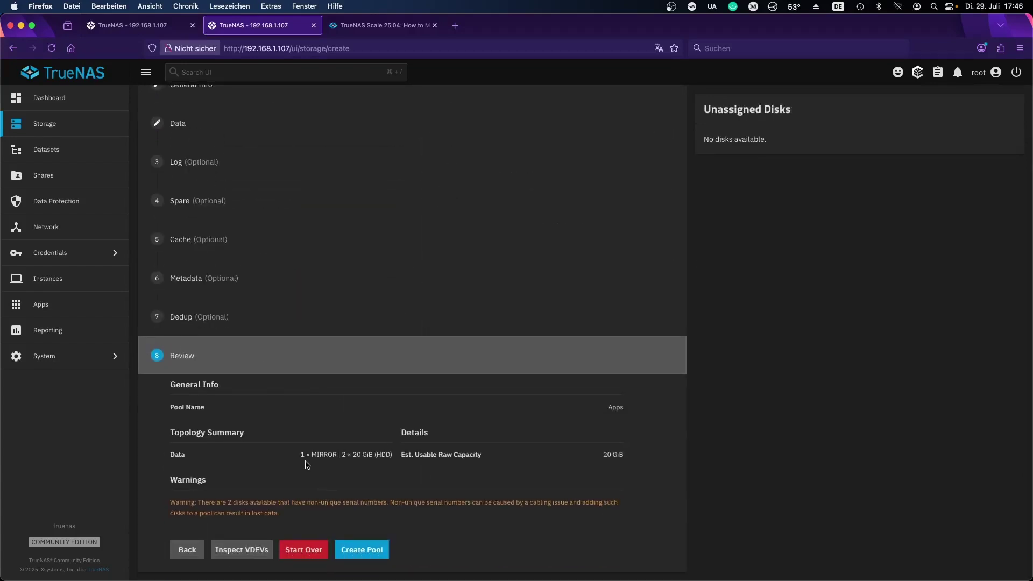
left_click(354, 547)
left_click(469, 350)
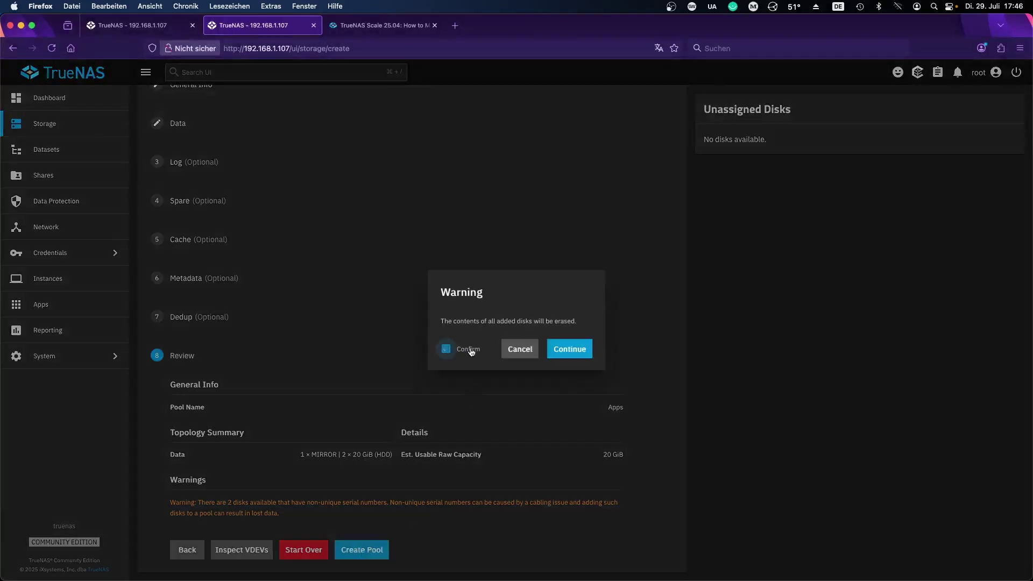
left_click(558, 351)
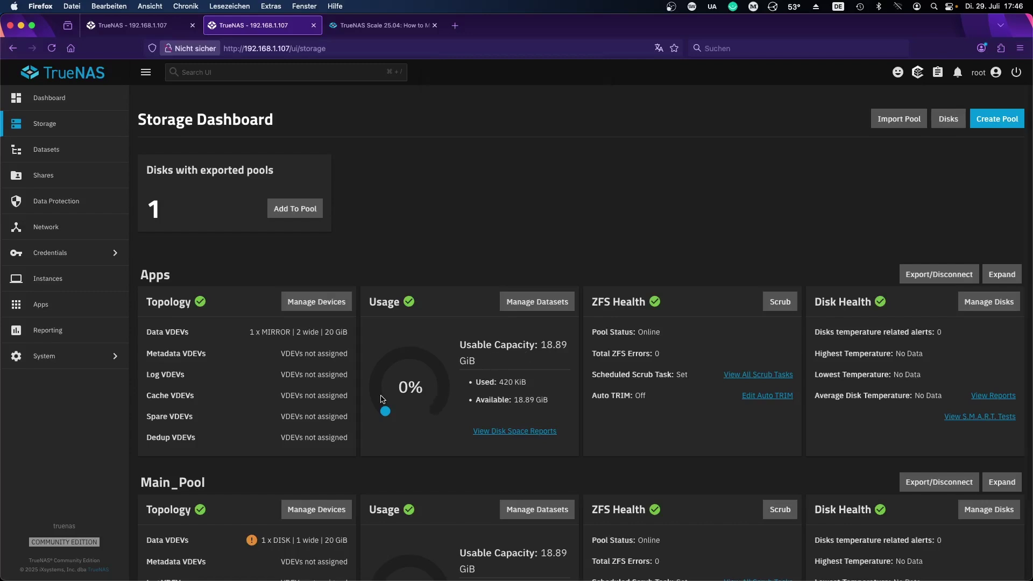
Step: Glance at the Apps and Datasets pages, then open System > Shell at a root prompt
scroll(380, 400, "down", 2)
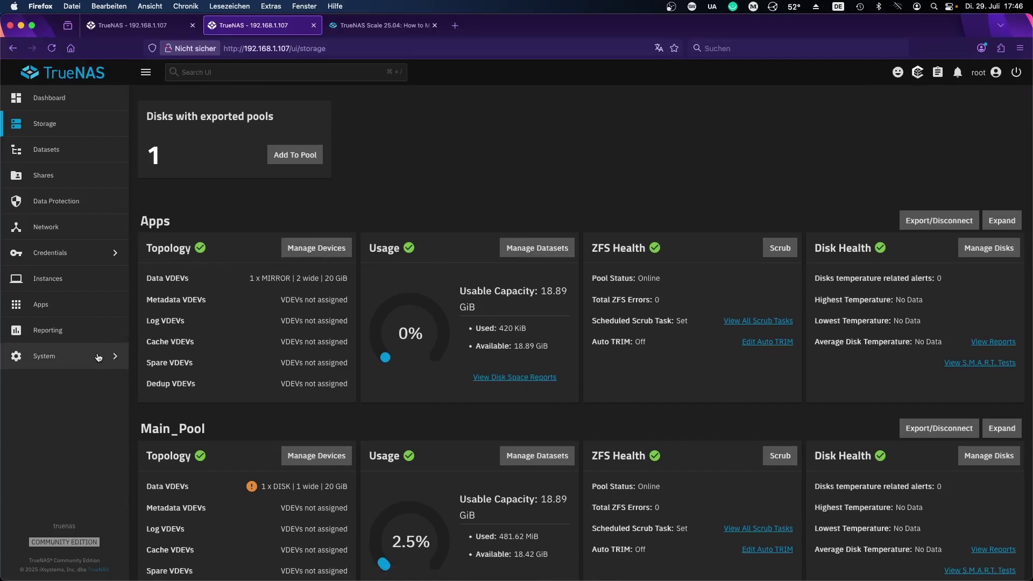
left_click(60, 313)
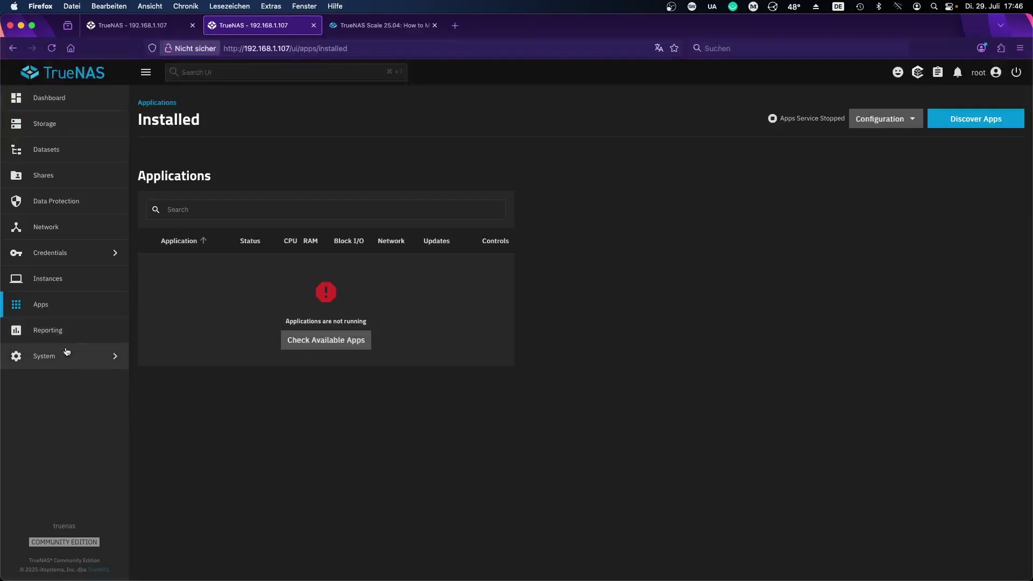
left_click(47, 158)
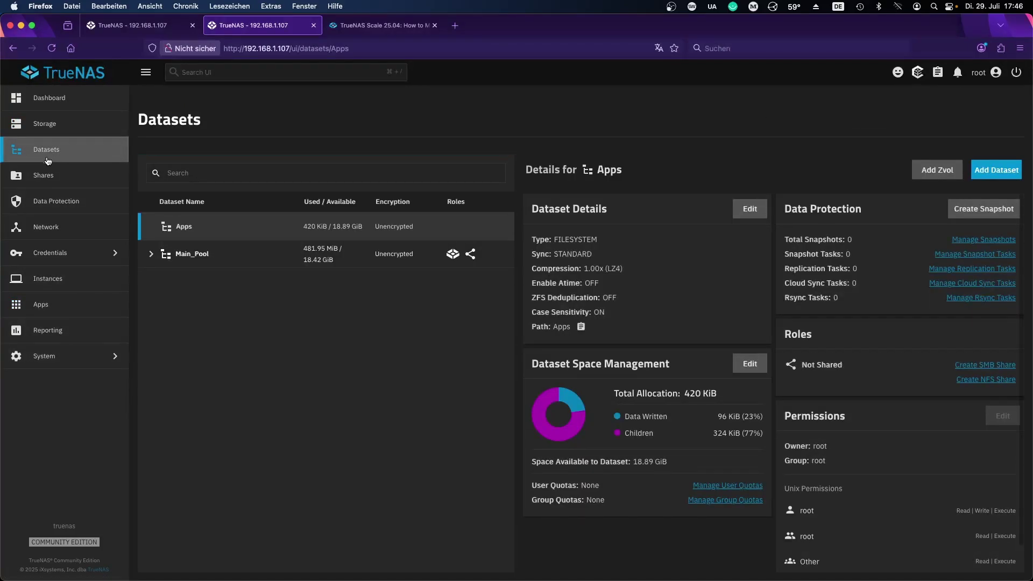
left_click(81, 357)
left_click(171, 229)
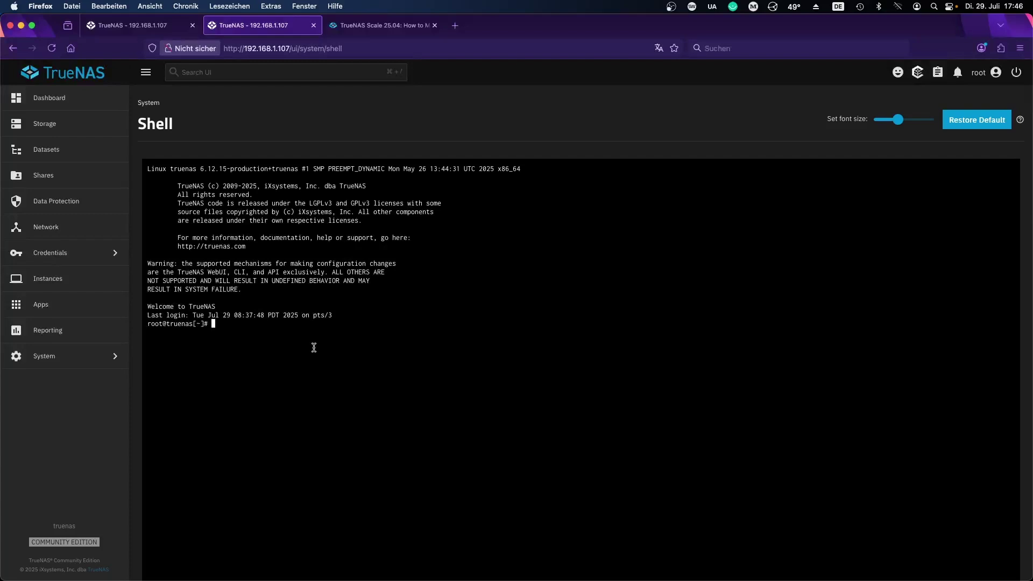
Step: Run 'zfs send -v -R Main_Pool/Apps_Backup@pre_mirror | zfs recv -v - F Apps' in the shell
type("zfs send -")
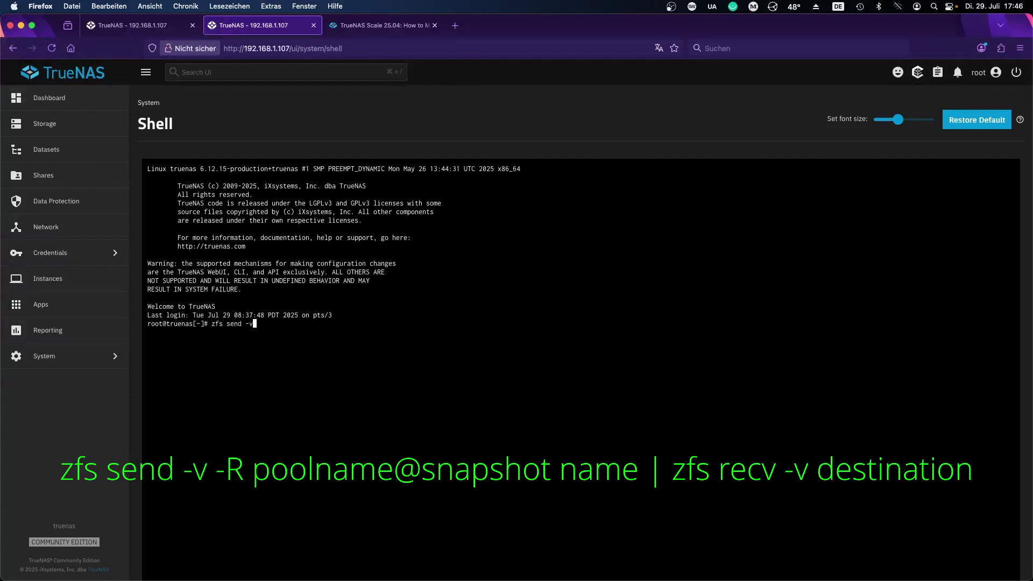
type("v -R Main_Pool/Apps_Backup@pre_mirror")
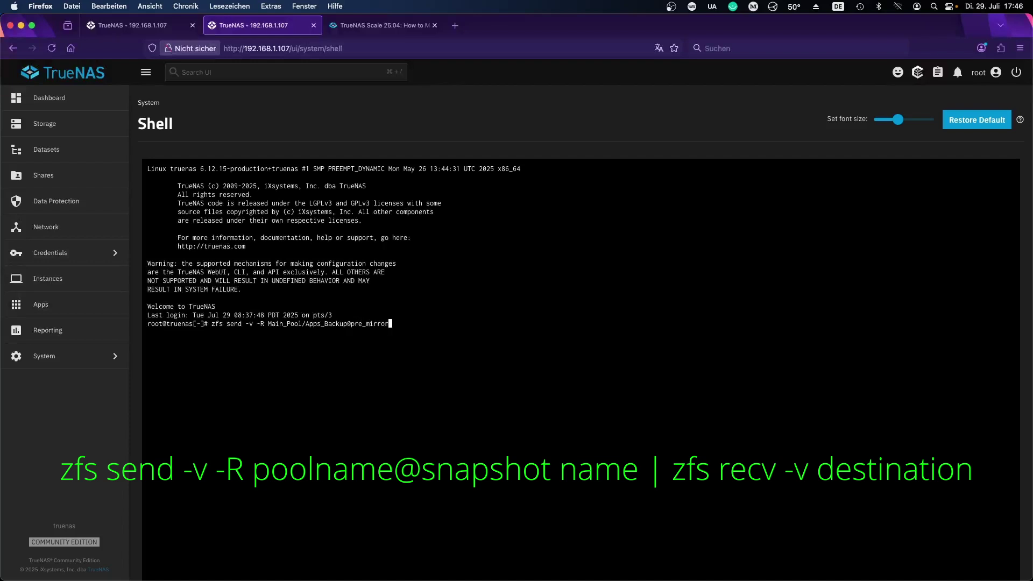
type(" | zfs recv -v - F Apps")
key("Left")
key("Left")
key("Left")
key("Left")
key("Right")
key("Right")
key("Right")
key("Right")
key("Return")
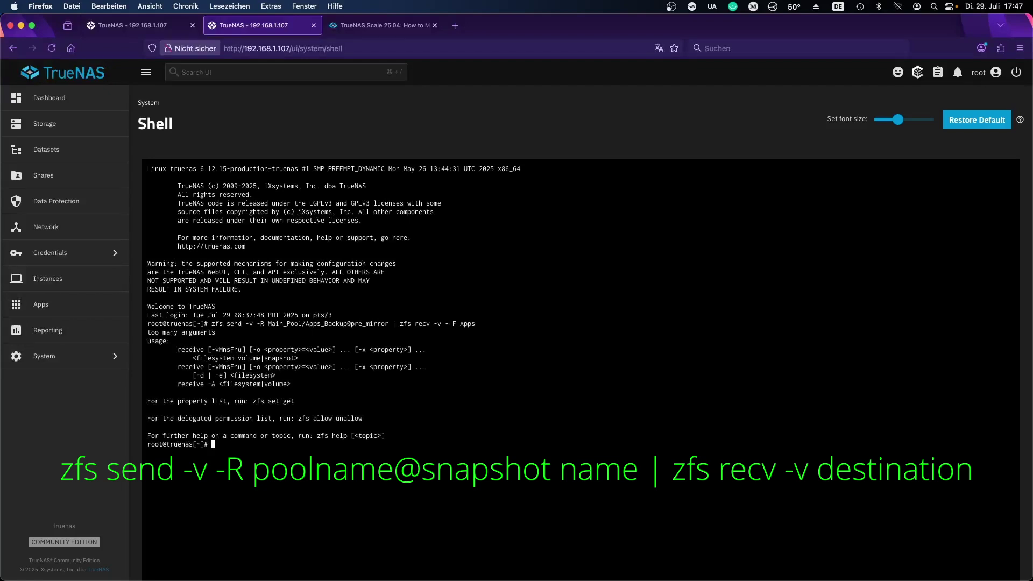
Step: Fix the '- F' typo to '-F' and rerun the replication into the Apps pool
key("Up")
key("Return")
key("Up")
key("Left")
key("Left")
key("Left")
key("Left")
key("Left")
key("Left")
key("Left")
key("Left")
key("Left")
key("Left")
key("Left")
key("Left")
key("Left")
key("Left")
key("Left")
key("Left")
key("Left")
key("Left")
key("Left")
key("Left")
key("Right")
key("Right")
key("Right")
key("Right")
key("Right")
key("Right")
key("Right")
key("Right")
key("Right")
key("Right")
key("Right")
key("Right")
key("Right")
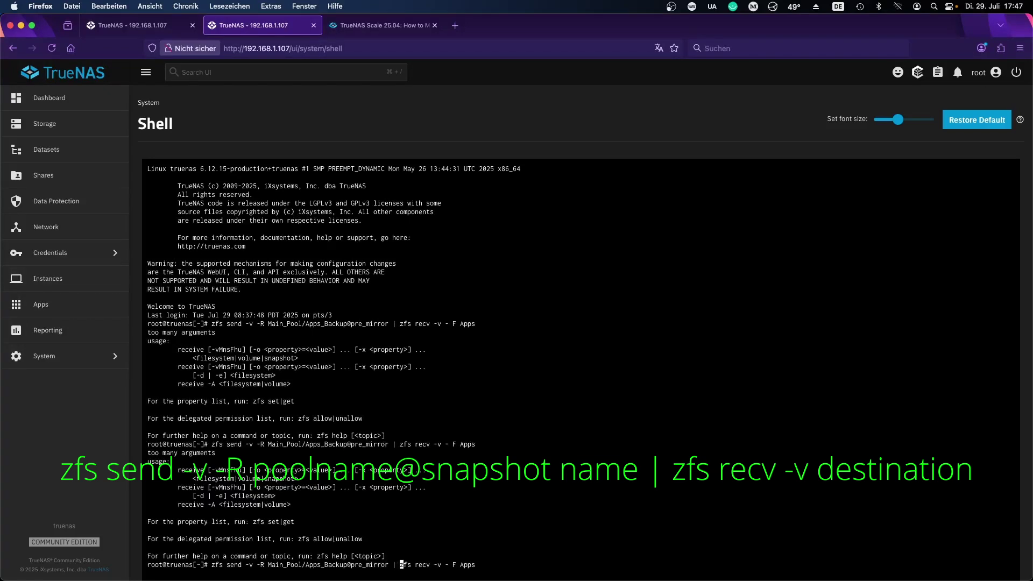
key("Right")
key("Right")
key("Right")
key("Right")
key("Right")
key("Right")
key("Right")
key("Right")
key("BackSpace")
key("Return")
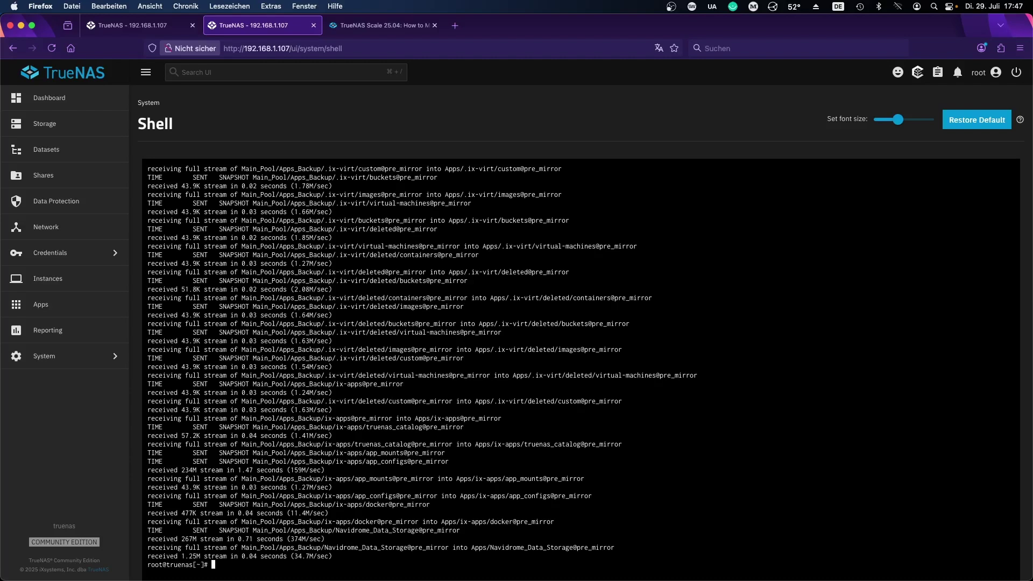
Step: Restart the server from the power menu with 'Hardware Change' as the reason
left_click(65, 305)
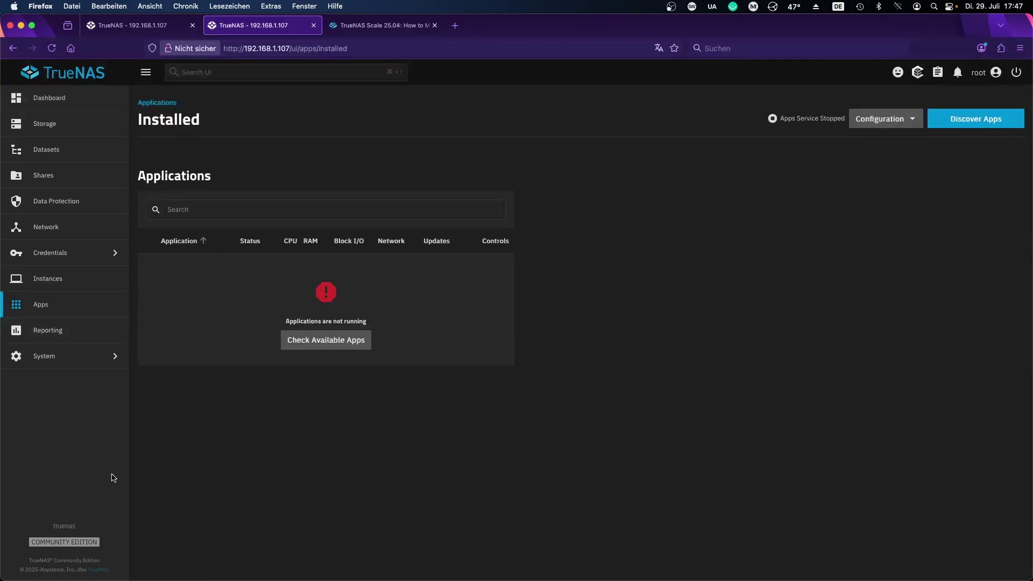
left_click(76, 362)
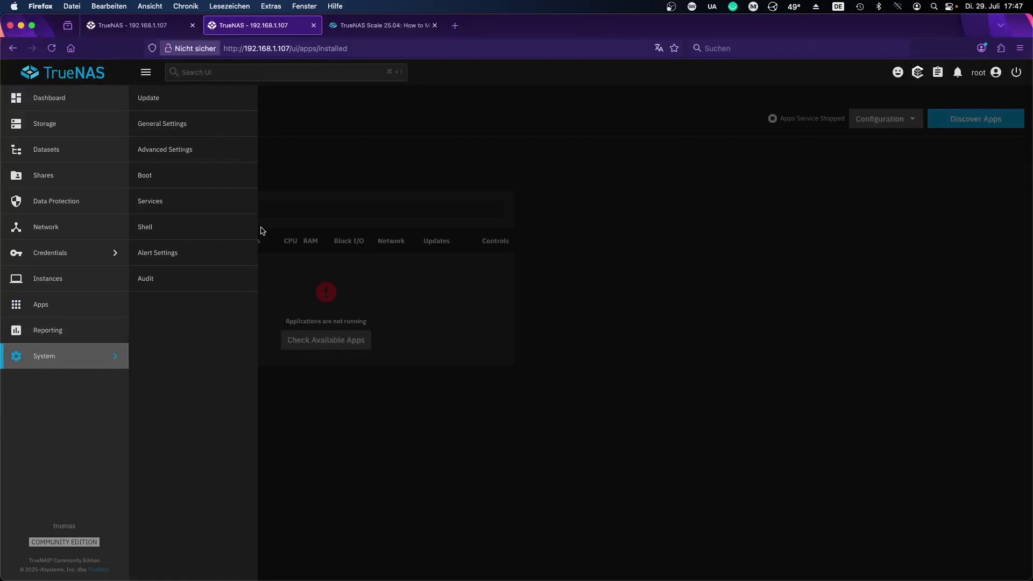
left_click(224, 232)
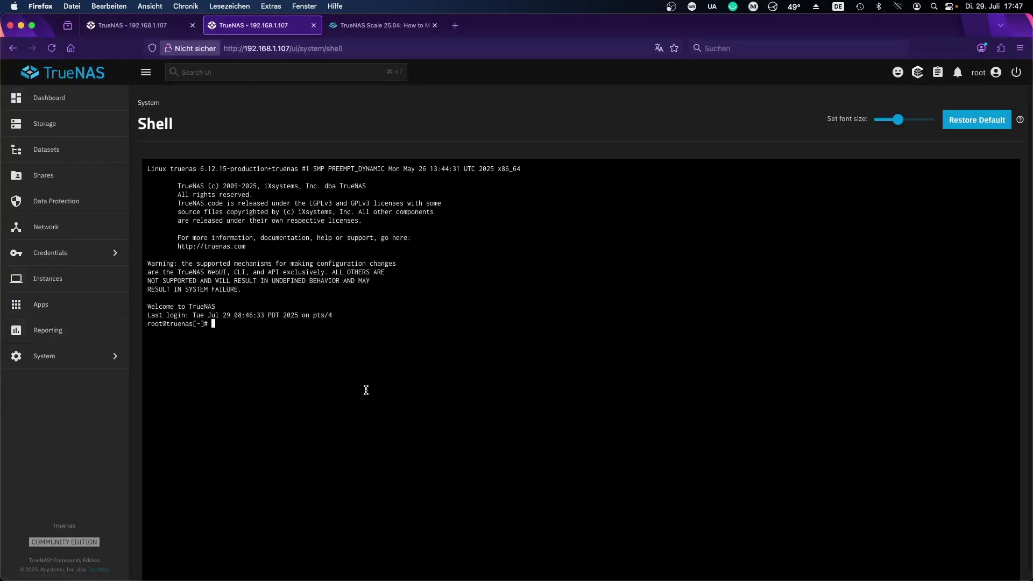
type("reboot")
left_click(1016, 72)
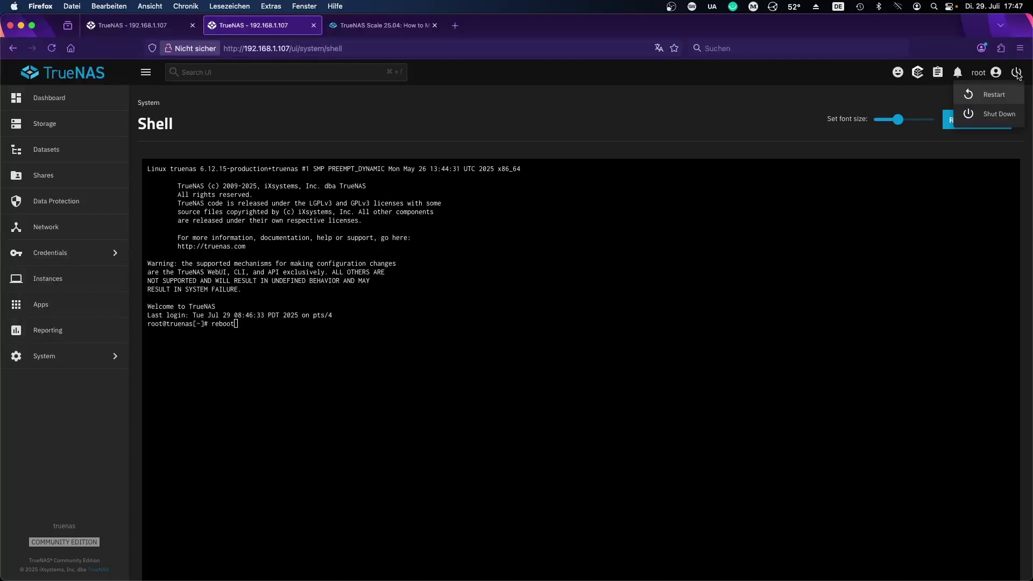
left_click(993, 95)
left_click(530, 329)
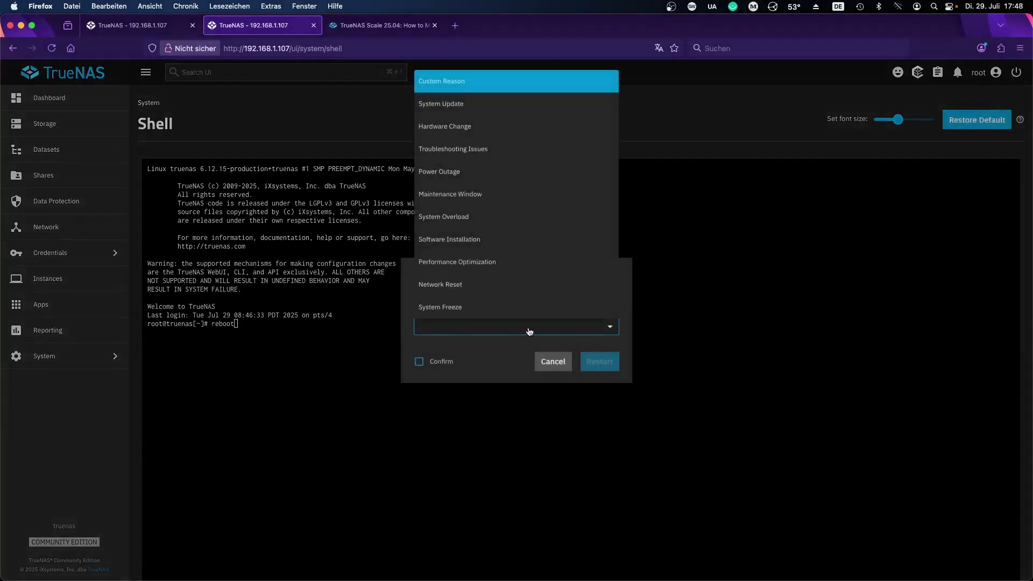
left_click(462, 129)
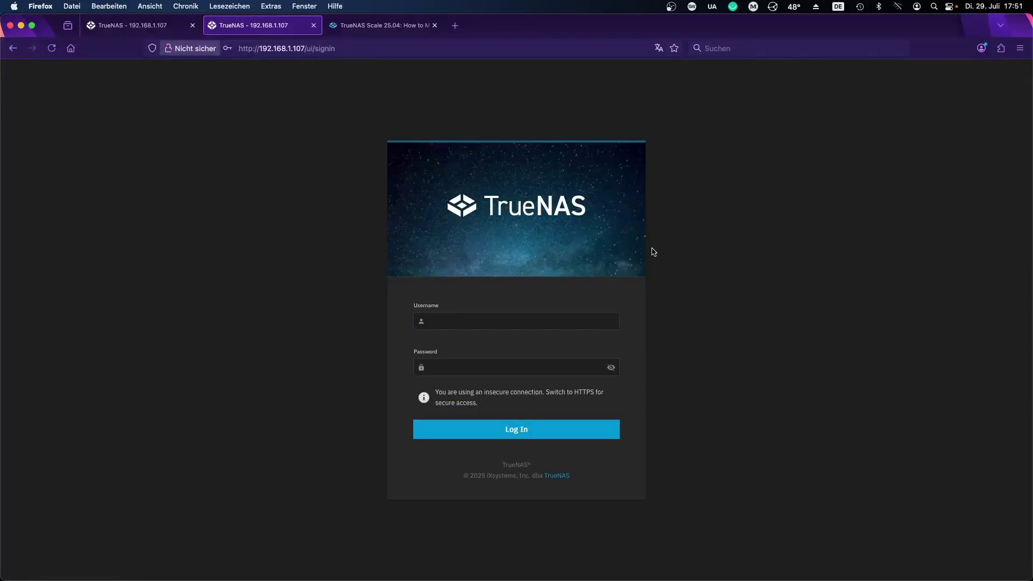
Step: Log in with the admin account and password, decline Firefox's password save, and view Installed apps
left_click(516, 322)
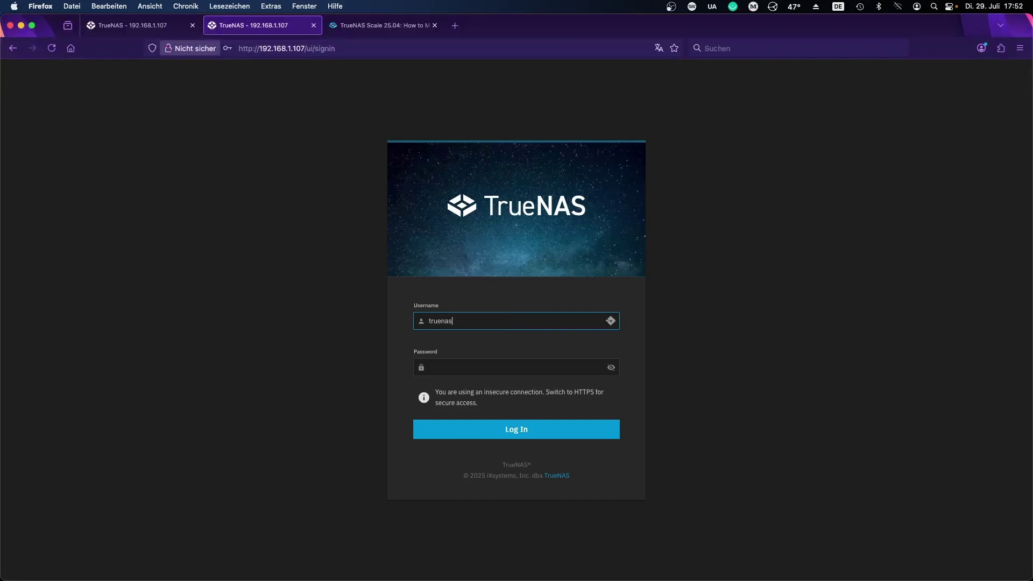
type("truenas_admin")
key("Tab")
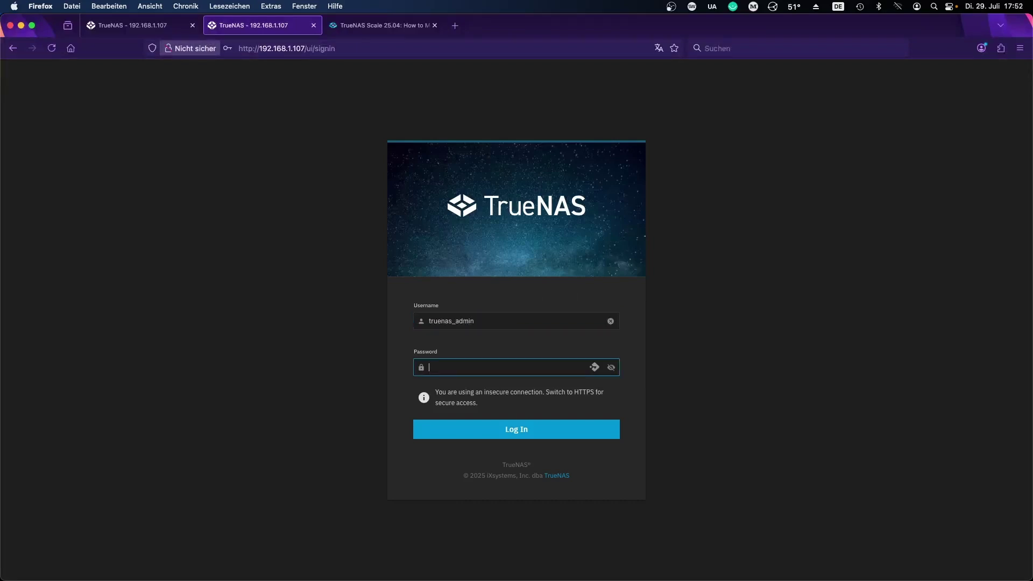
type("•••")
key("Return")
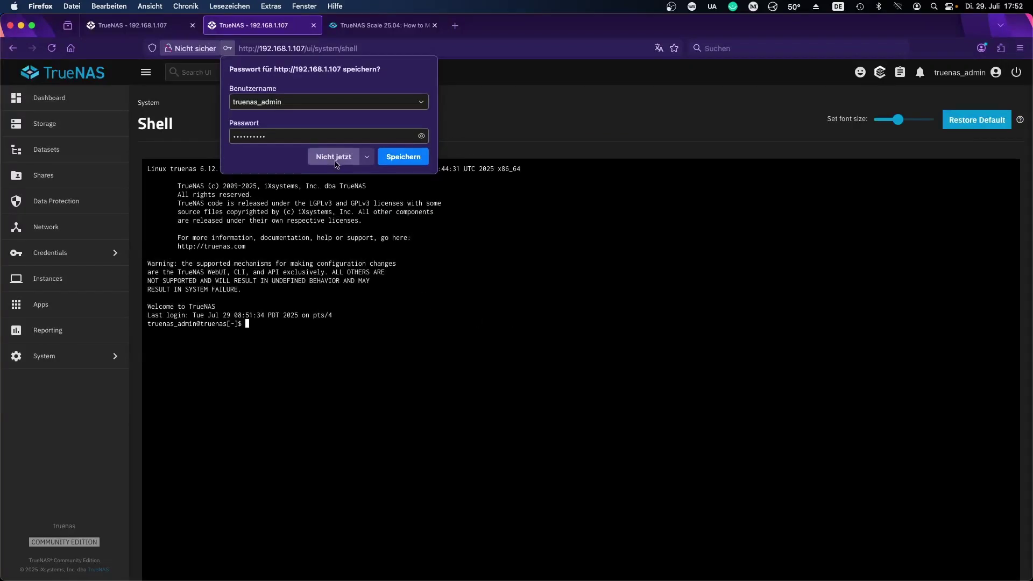
left_click(334, 156)
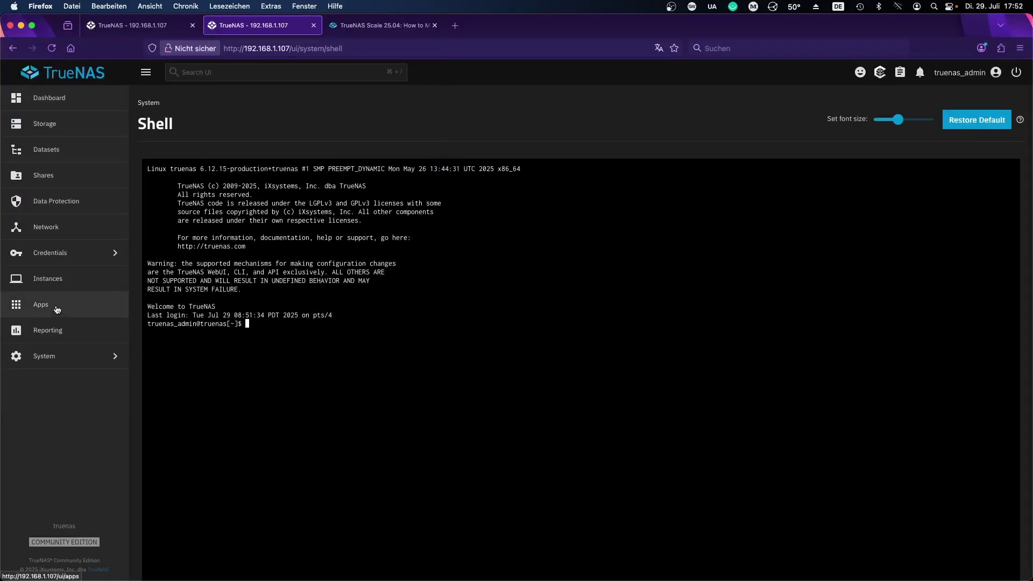
left_click(57, 310)
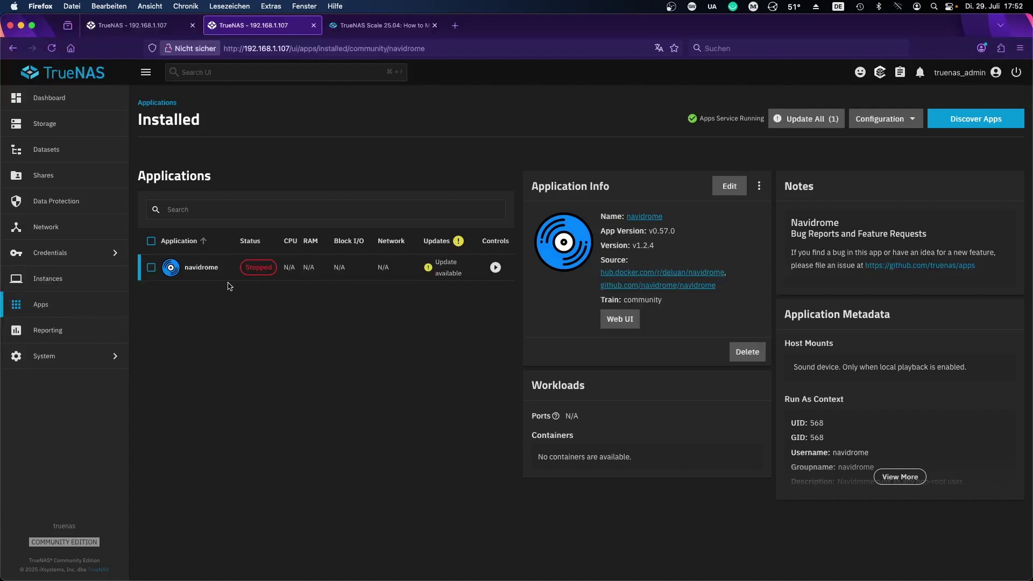
Step: Confirm on Storage that the Apps pool topology reads 1 x MIRROR, 2 wide
left_click(64, 123)
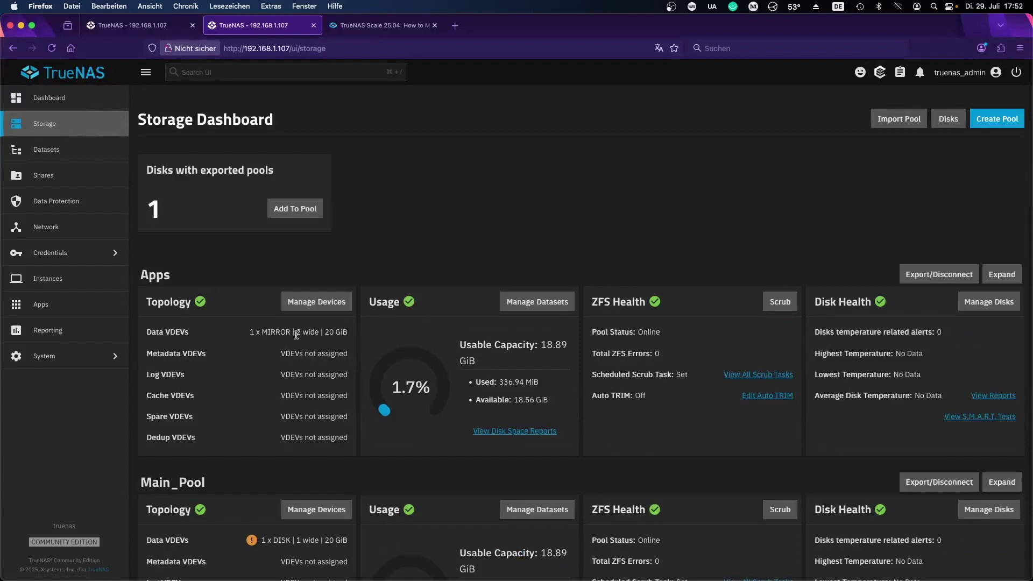
left_click_drag(295, 334, 325, 333)
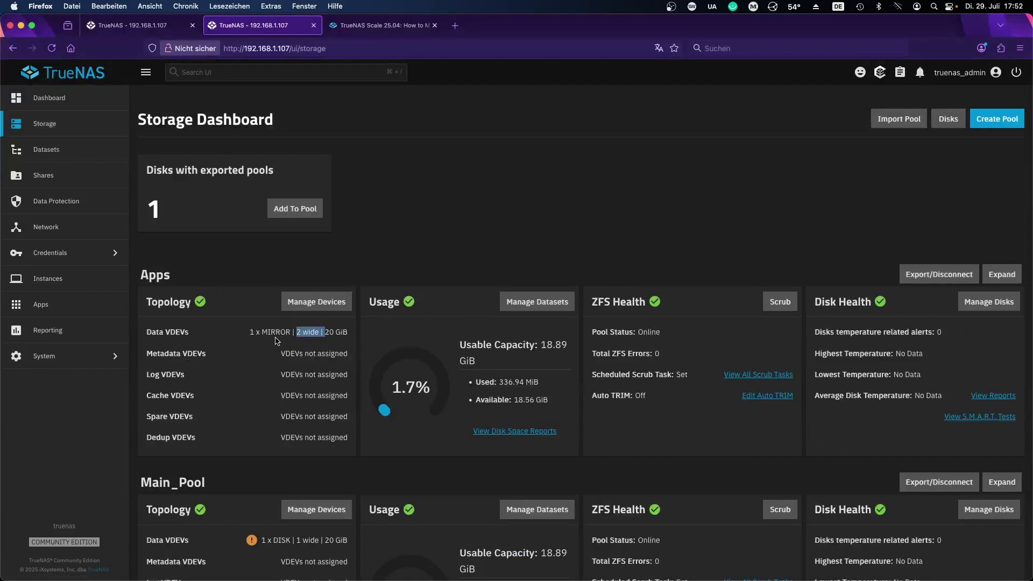
left_click(353, 340)
Step: Open and cancel the Add To Pool and Import Pool panels, then return to Installed apps
left_click(282, 209)
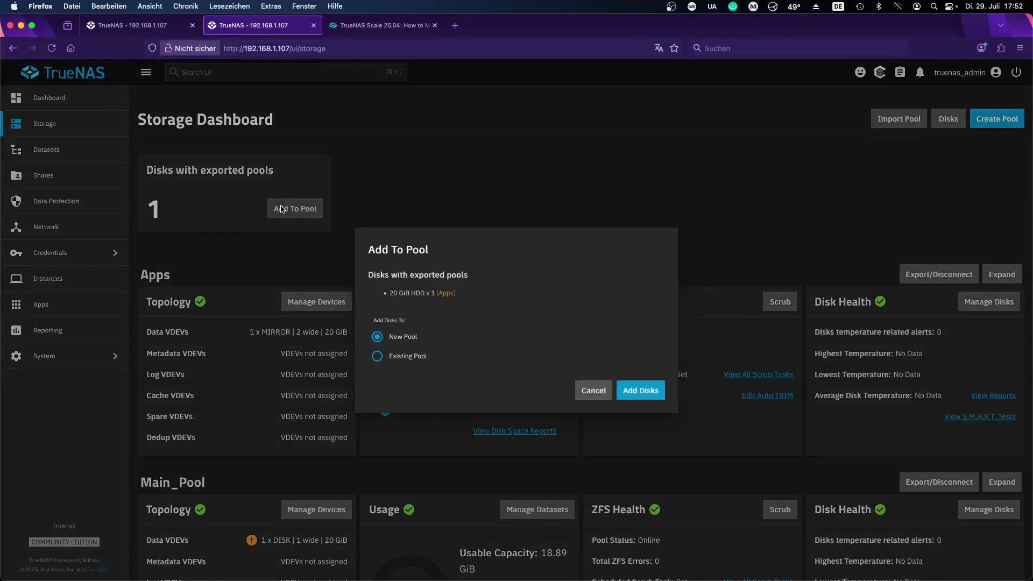
left_click(592, 389)
left_click(899, 119)
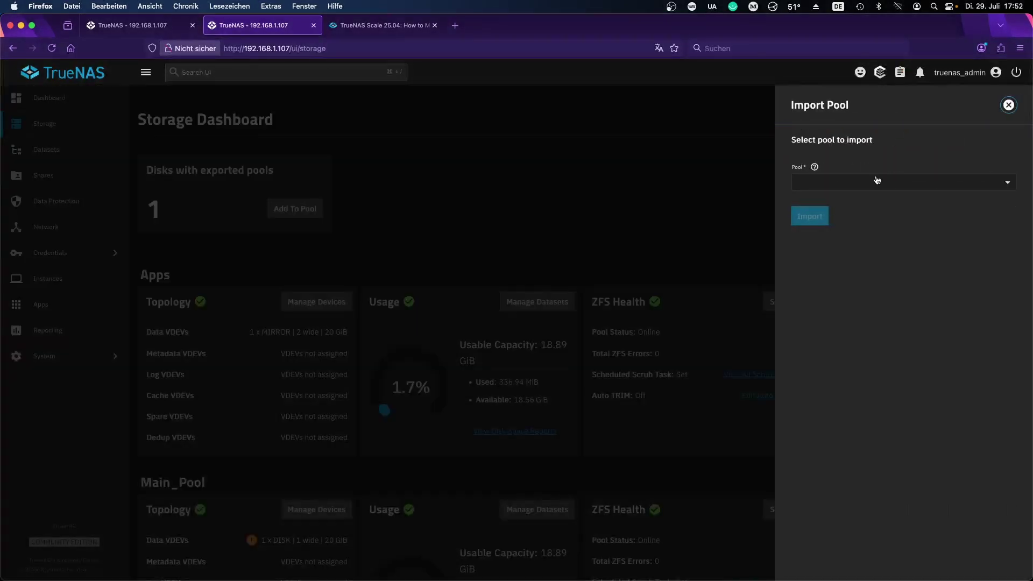
left_click(876, 182)
left_click(891, 238)
left_click(1009, 105)
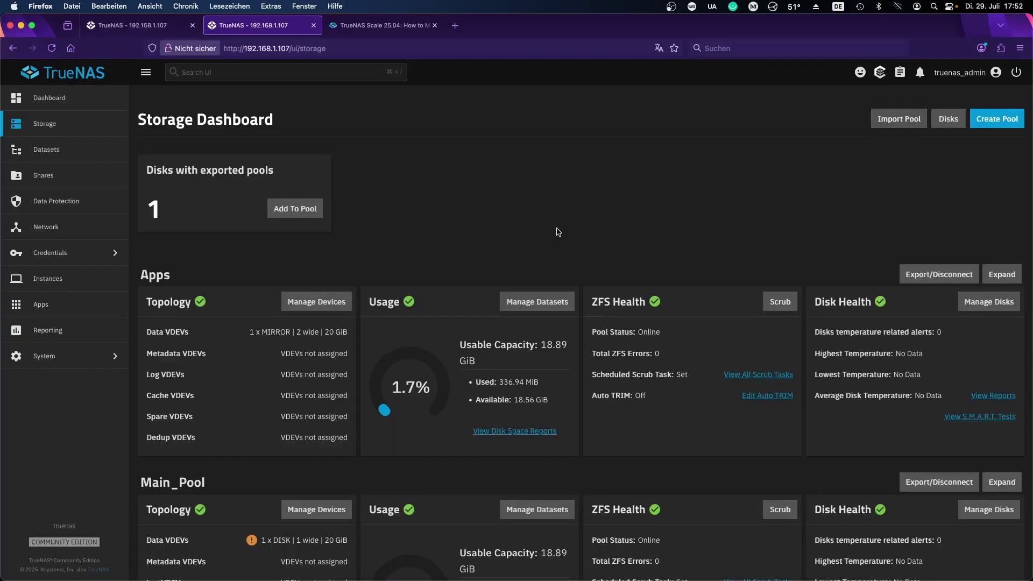
left_click(66, 306)
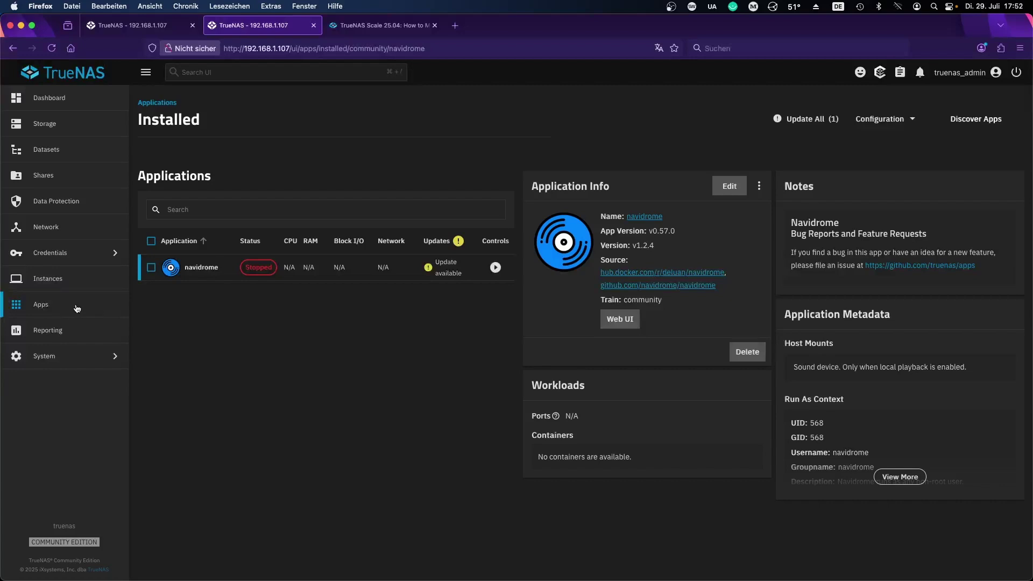
Step: Start navidrome, check the favourite album Freaky Sexy Lady (Beans on the Dancefloor), and close the tab
left_click(495, 268)
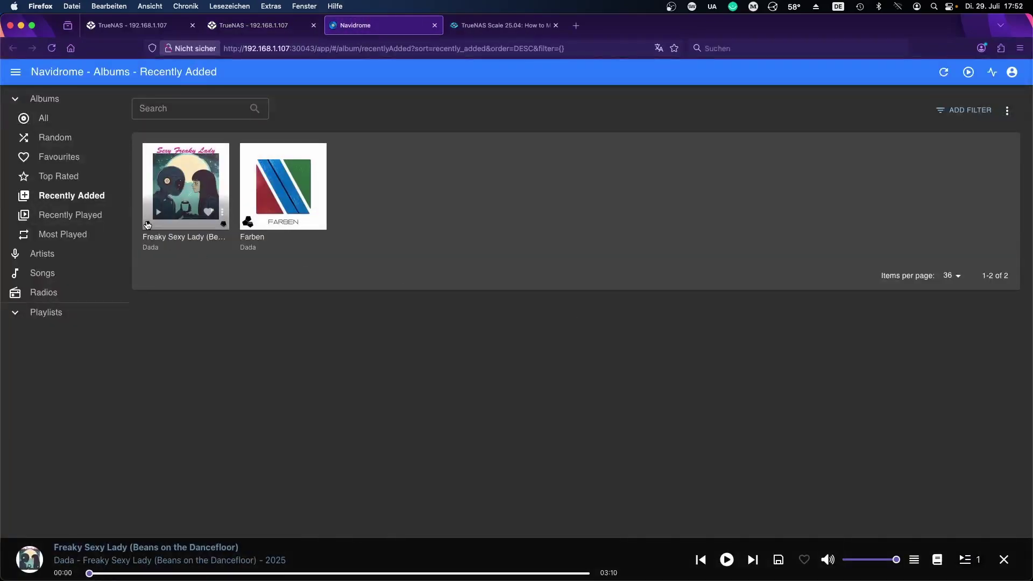
left_click(74, 160)
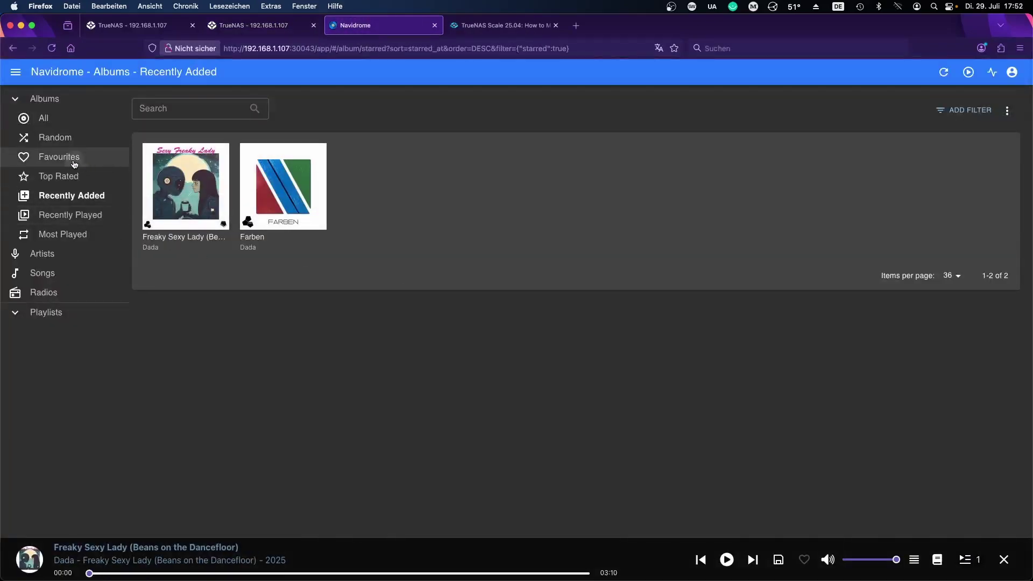
left_click(204, 196)
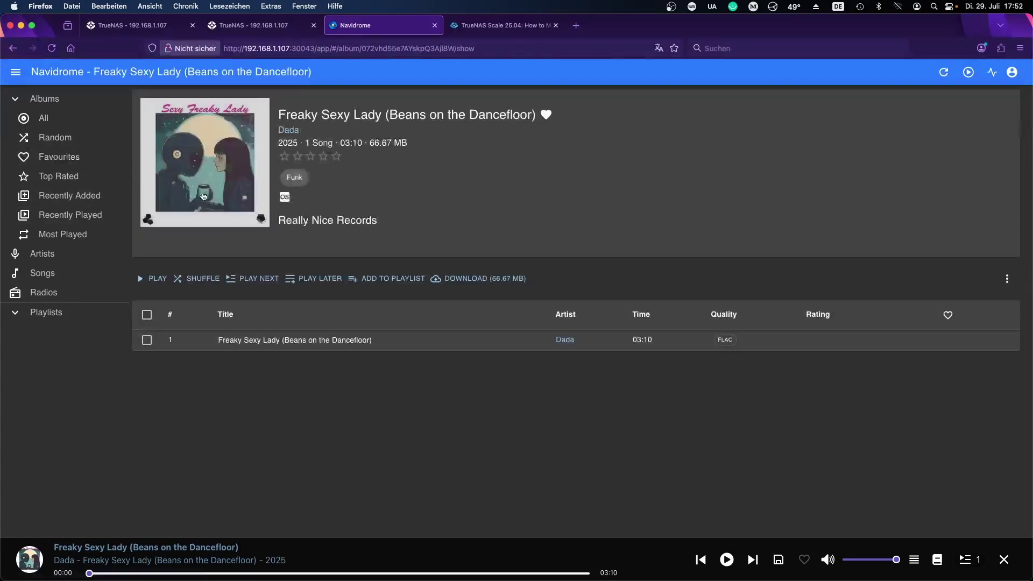
key("super+w")
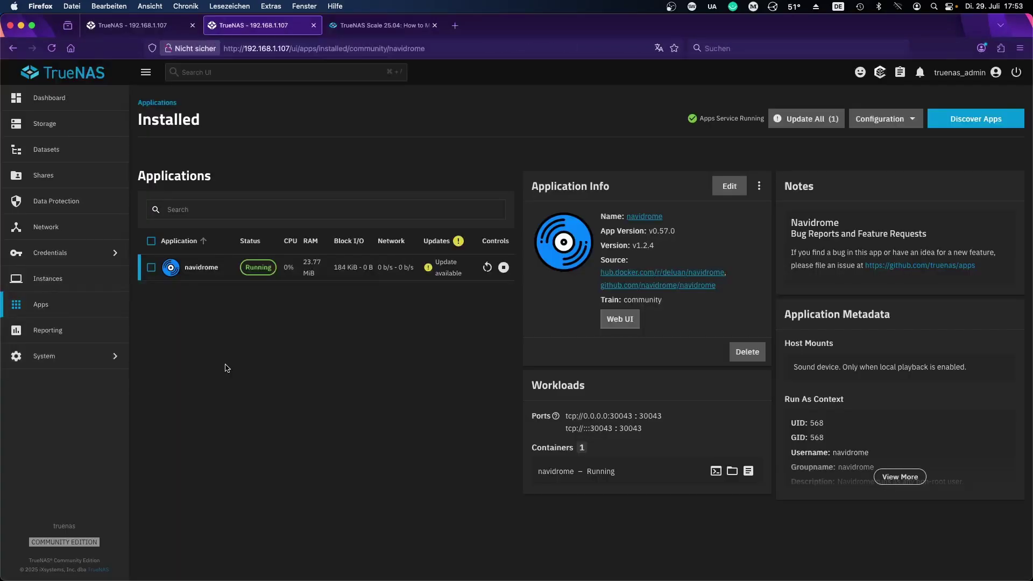